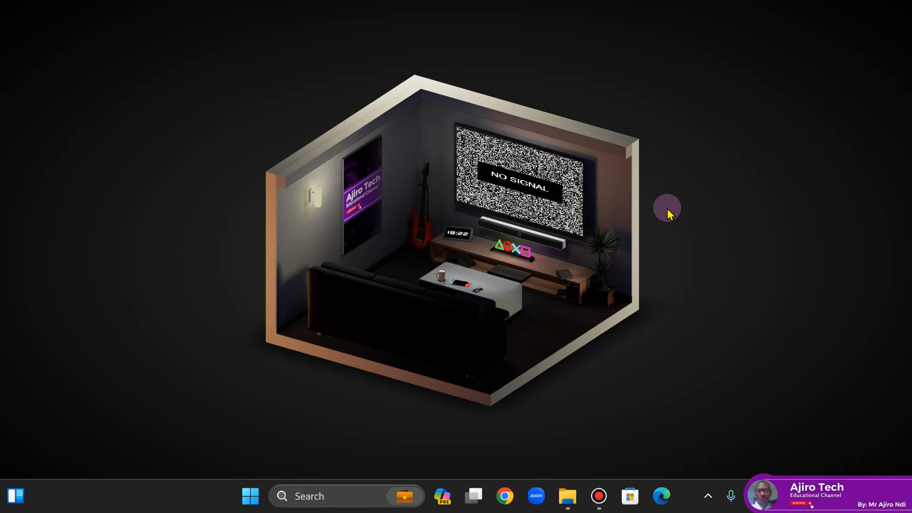
- Open Word and create a new blank document
{"action": "left_click", "coordinate": [251, 506]}
{"action": "type", "text": "word"}
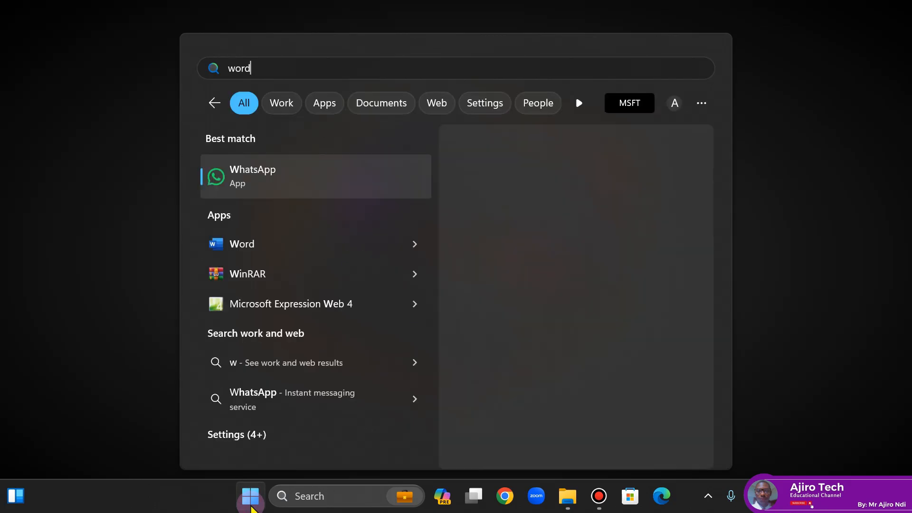
{"action": "left_click", "coordinate": [522, 284]}
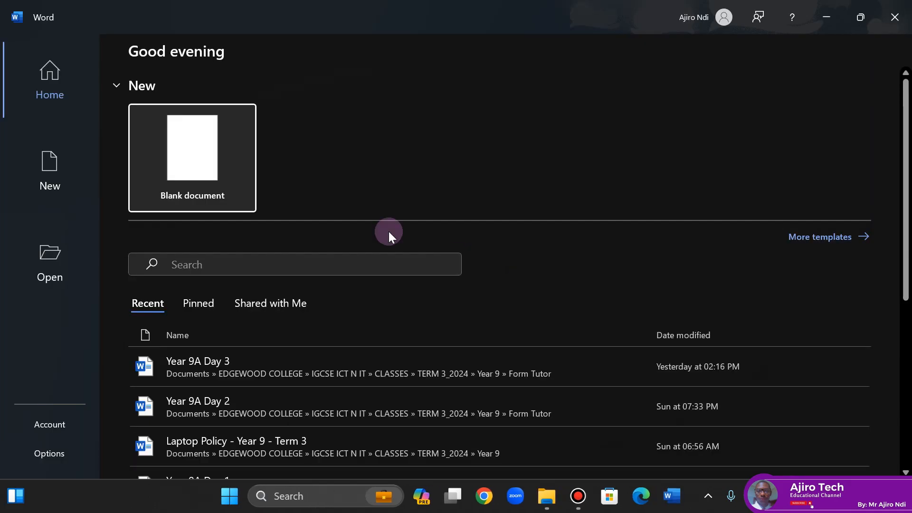
{"action": "left_click", "coordinate": [223, 165]}
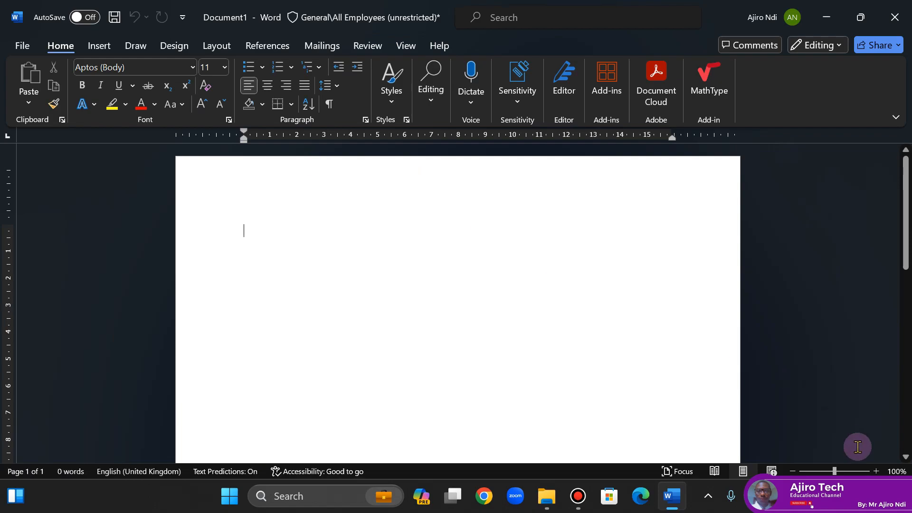
- Fill the blank document with sample paragraphs using =rand()
{"action": "left_click", "coordinate": [877, 470]}
{"action": "left_click", "coordinate": [877, 470]}
{"action": "left_click", "coordinate": [876, 471]}
{"action": "left_click", "coordinate": [338, 235]}
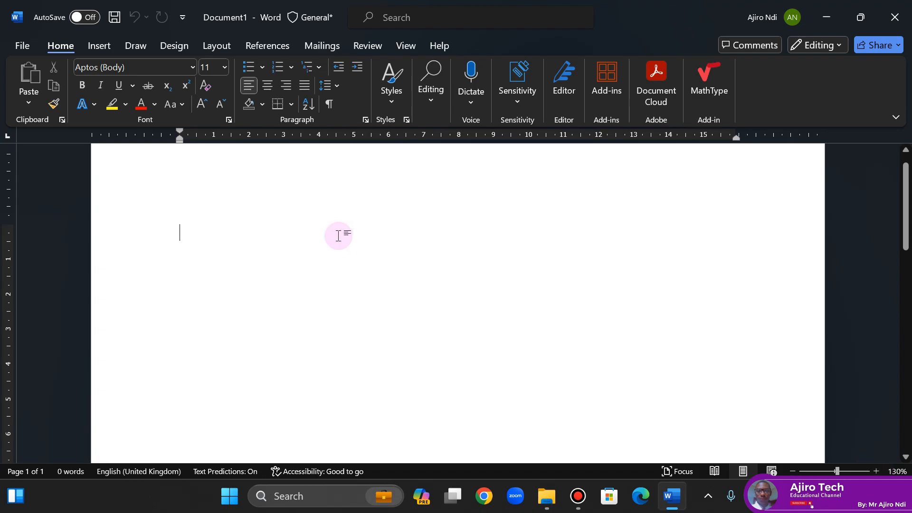
{"action": "type", "text": "=rand"}
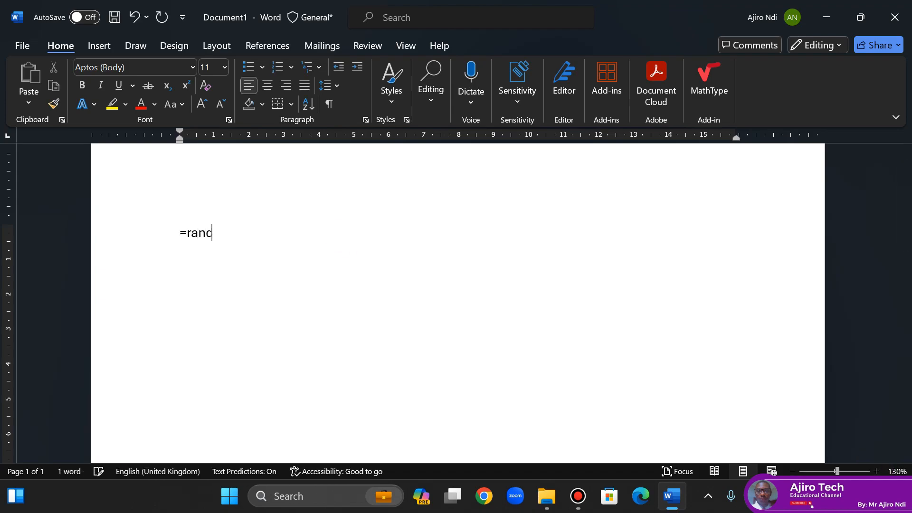
{"action": "type", "text": "()"}
{"action": "key", "text": "Return"}
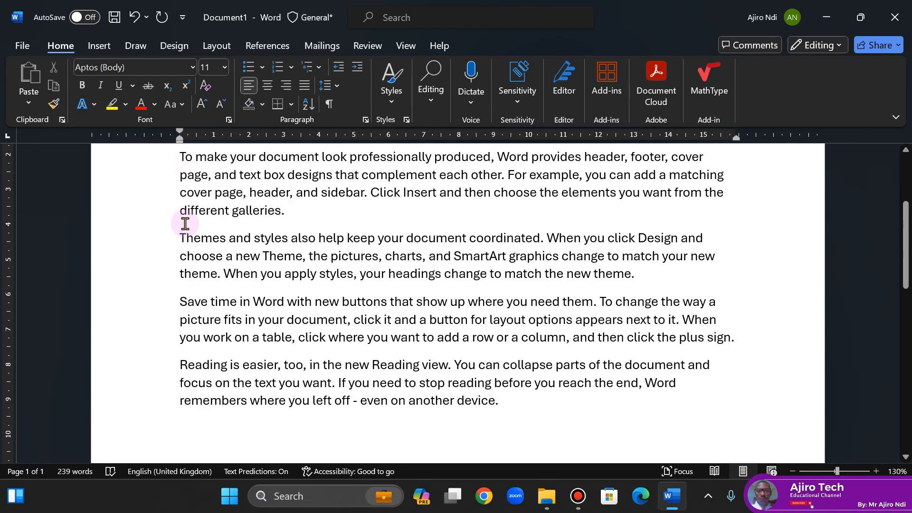
- Try to insert a picture from this device's Downloads folder before the "Themes and styles" paragraph, and undo the insertion
{"action": "left_click", "coordinate": [180, 242]}
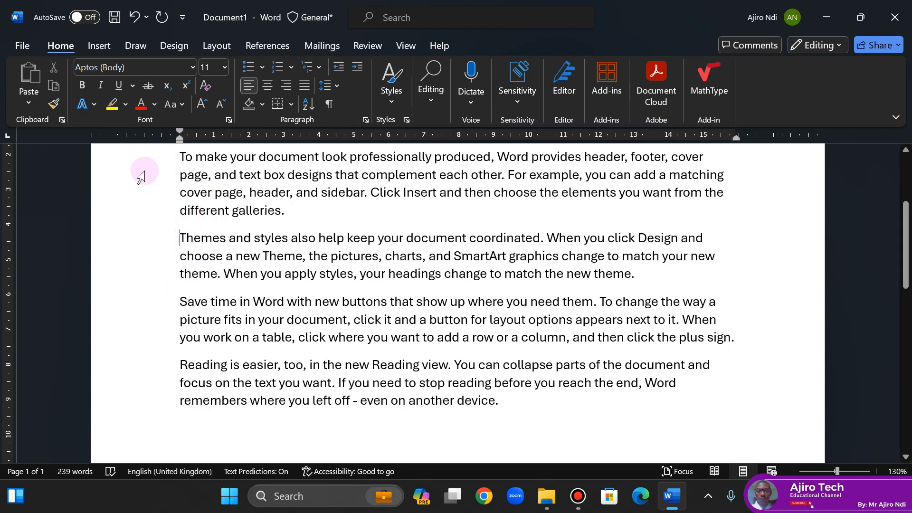
{"action": "left_click", "coordinate": [94, 49]}
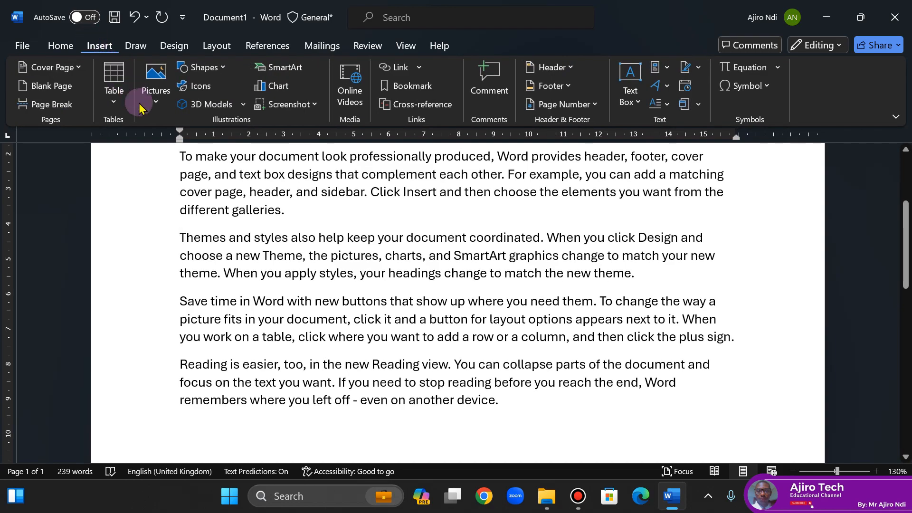
{"action": "left_click", "coordinate": [155, 106]}
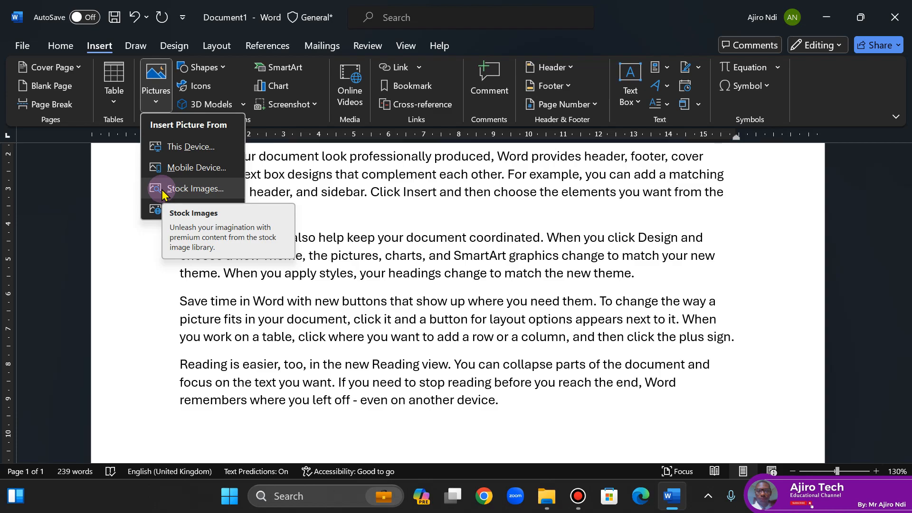
{"action": "left_click", "coordinate": [189, 151]}
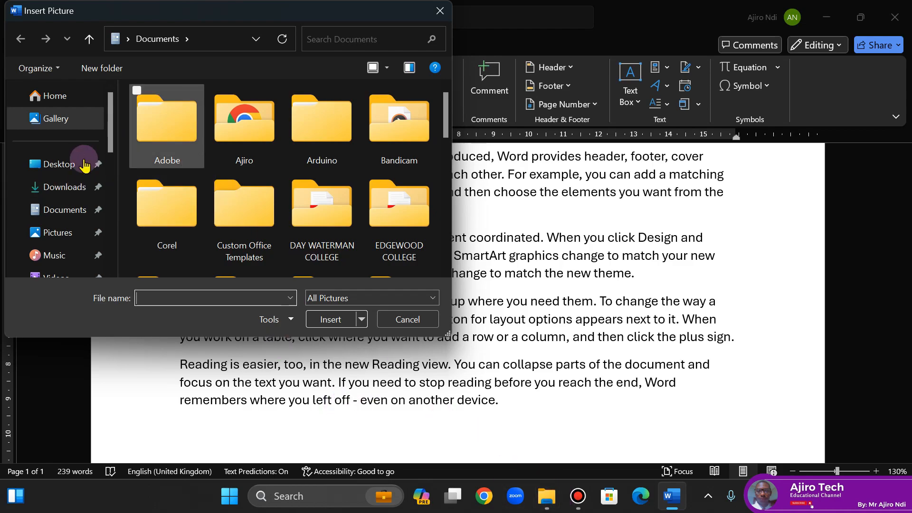
{"action": "left_click", "coordinate": [74, 195]}
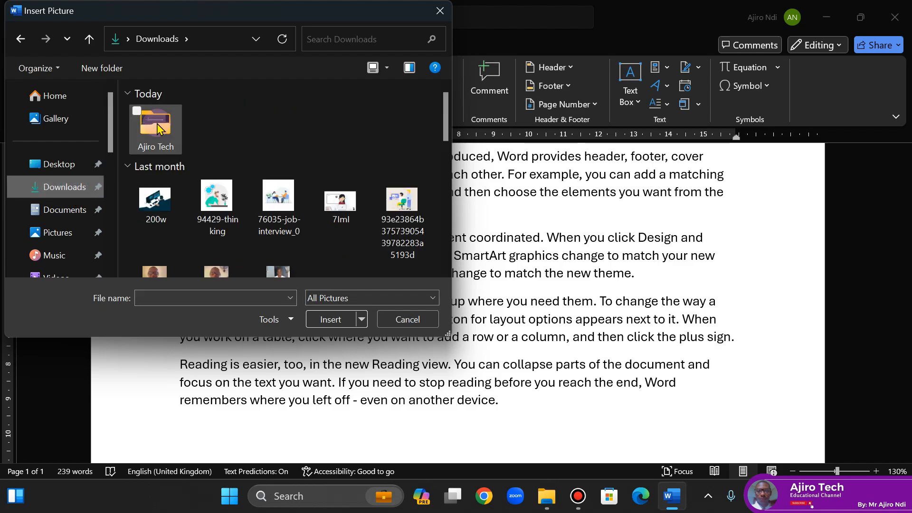
{"action": "double_click", "coordinate": [157, 127]}
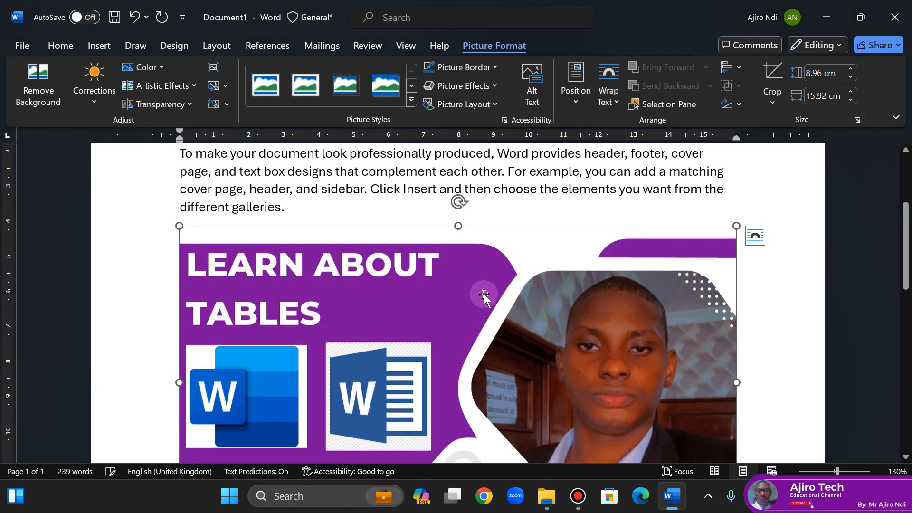
{"action": "key", "text": "ctrl+z"}
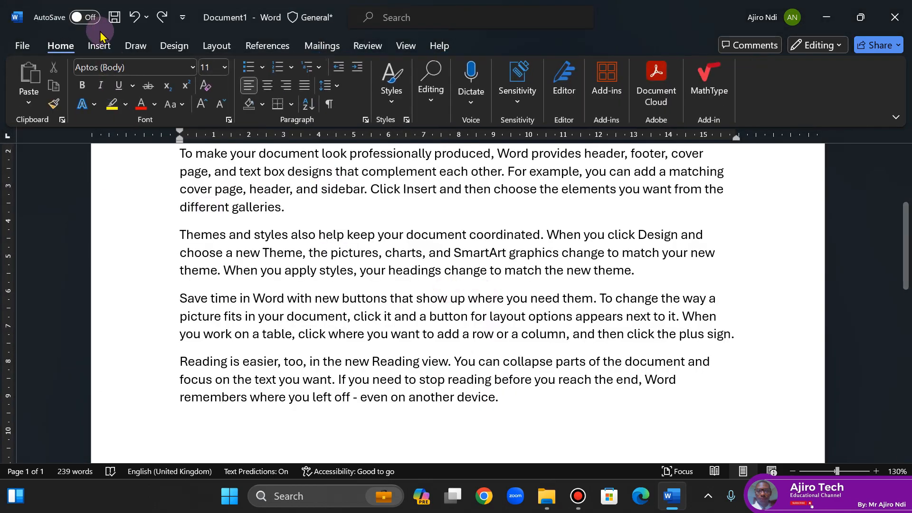
- Insert the portrait photo from the Ajiro Tech folder in Downloads before the "Themes and styles" paragraph
{"action": "left_click", "coordinate": [97, 47]}
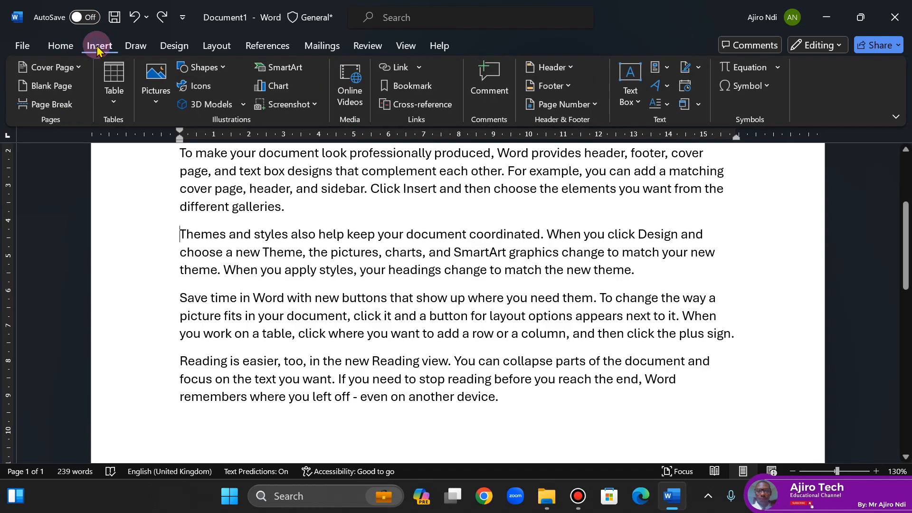
{"action": "left_click", "coordinate": [156, 93]}
{"action": "left_click", "coordinate": [185, 147]}
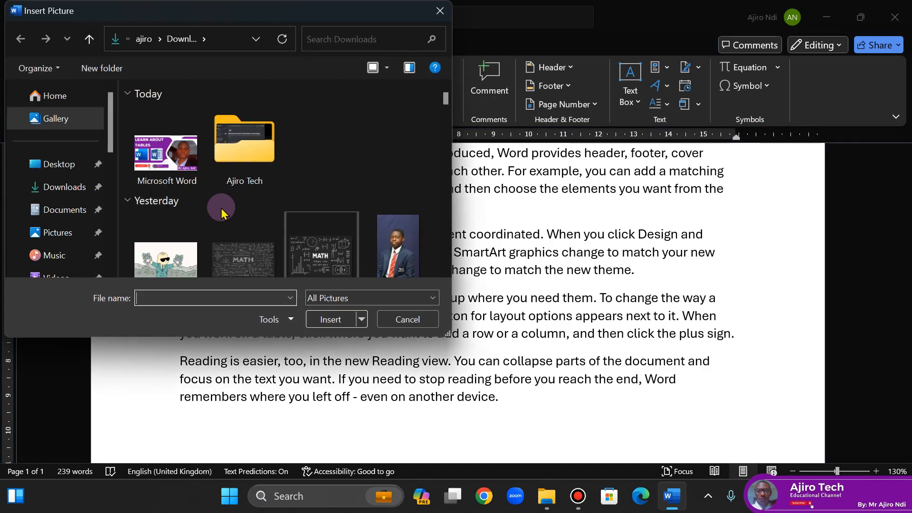
{"action": "double_click", "coordinate": [319, 162]}
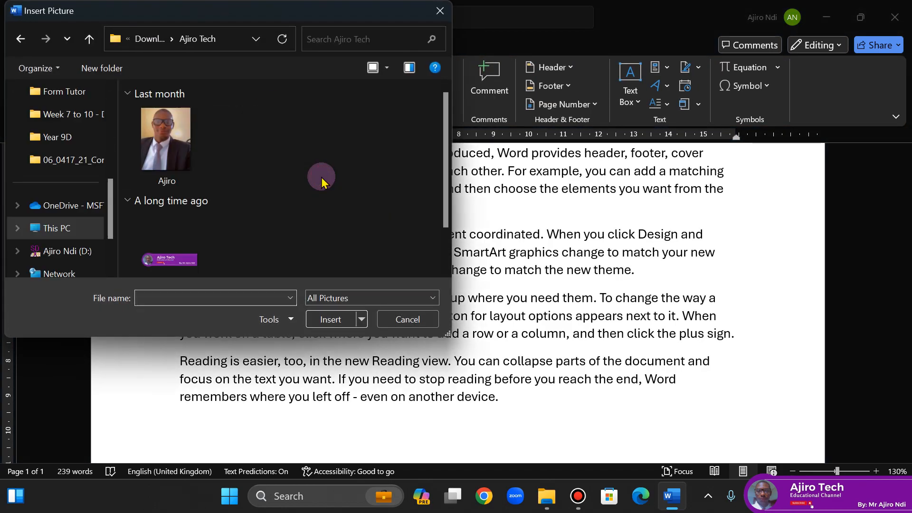
{"action": "left_click", "coordinate": [199, 135]}
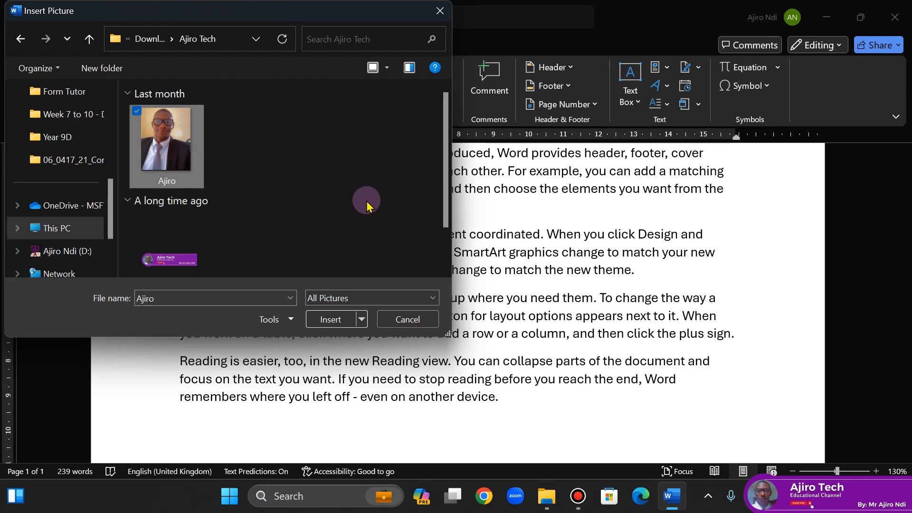
{"action": "left_click", "coordinate": [332, 321]}
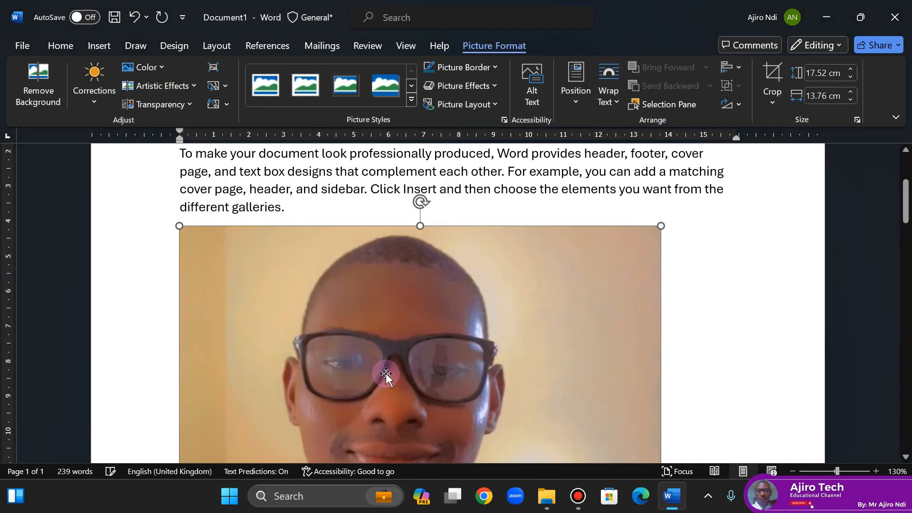
- Reduce the inserted portrait photo's width to 2 cm, keeping its proportions
{"action": "left_click_drag", "start_coordinate": [906, 207], "coordinate": [906, 228]}
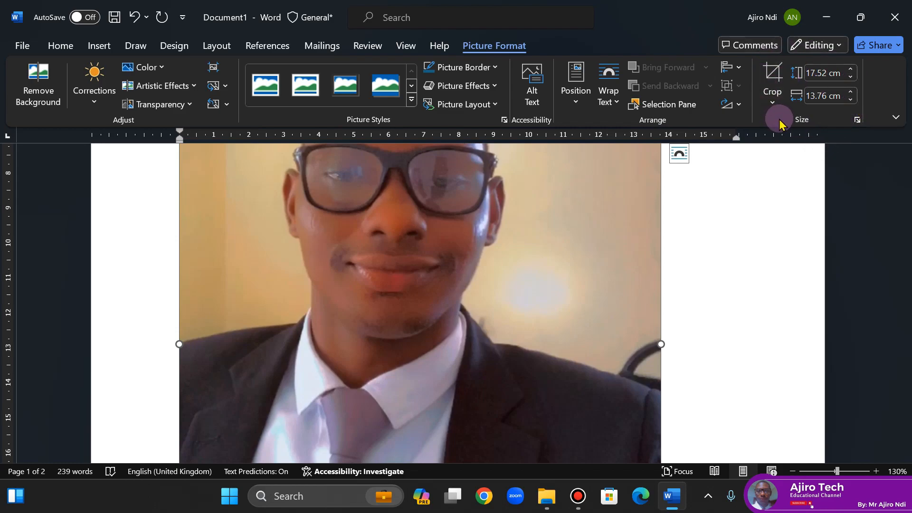
{"action": "left_click", "coordinate": [850, 101]}
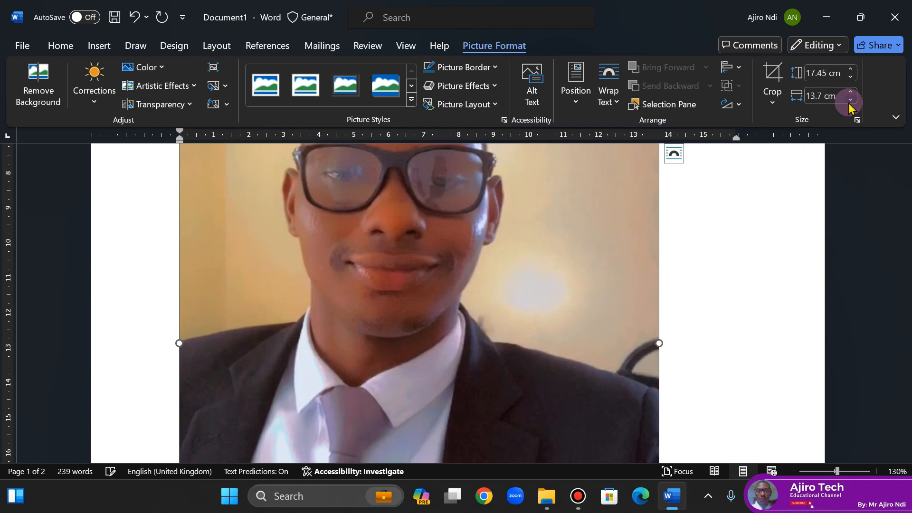
{"action": "left_click_drag", "start_coordinate": [849, 101], "coordinate": [849, 101]}
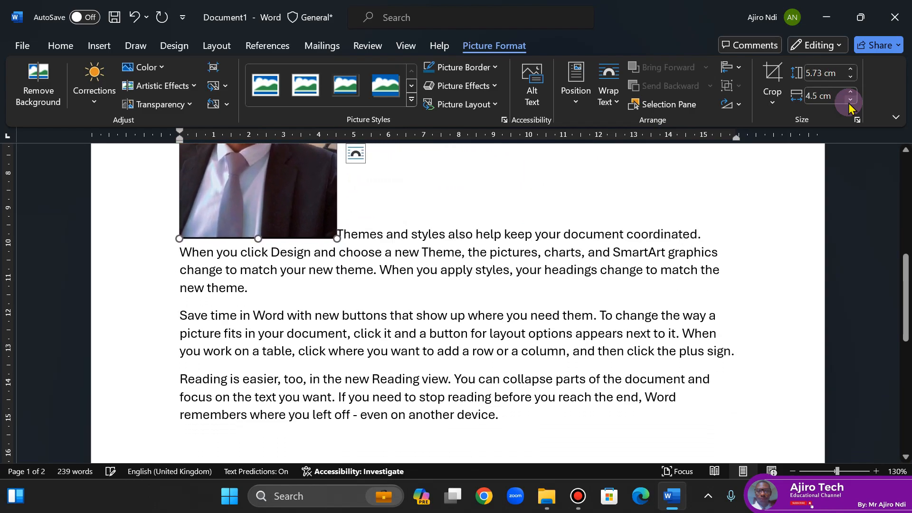
{"action": "left_click_drag", "start_coordinate": [905, 298], "coordinate": [907, 254]}
{"action": "left_click_drag", "start_coordinate": [850, 99], "coordinate": [850, 99]}
{"action": "left_click", "coordinate": [851, 99]}
{"action": "left_click", "coordinate": [850, 99]}
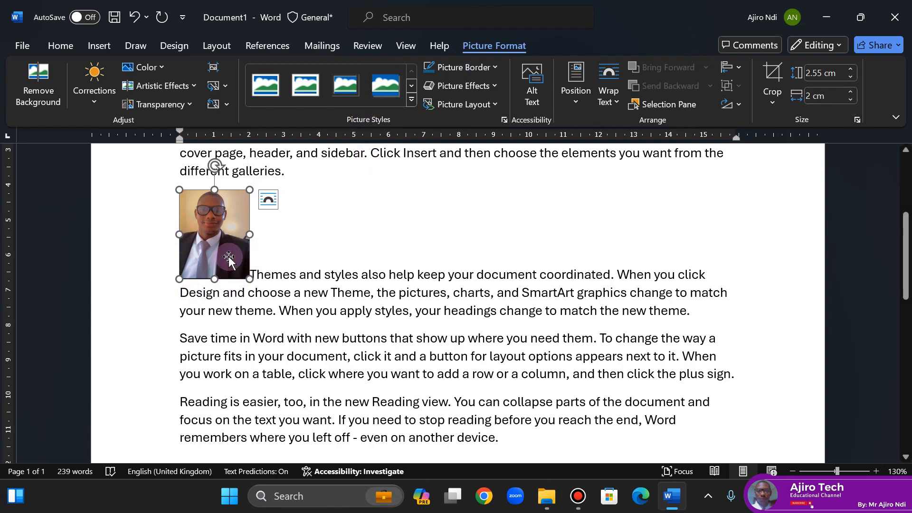
- Set the portrait photo's text wrapping to Through
{"action": "left_click", "coordinate": [616, 102]}
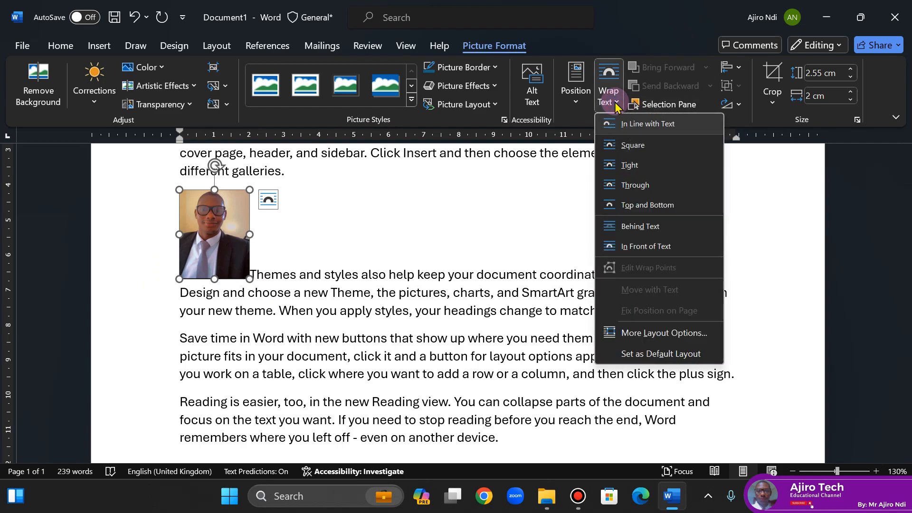
{"action": "left_click", "coordinate": [637, 185]}
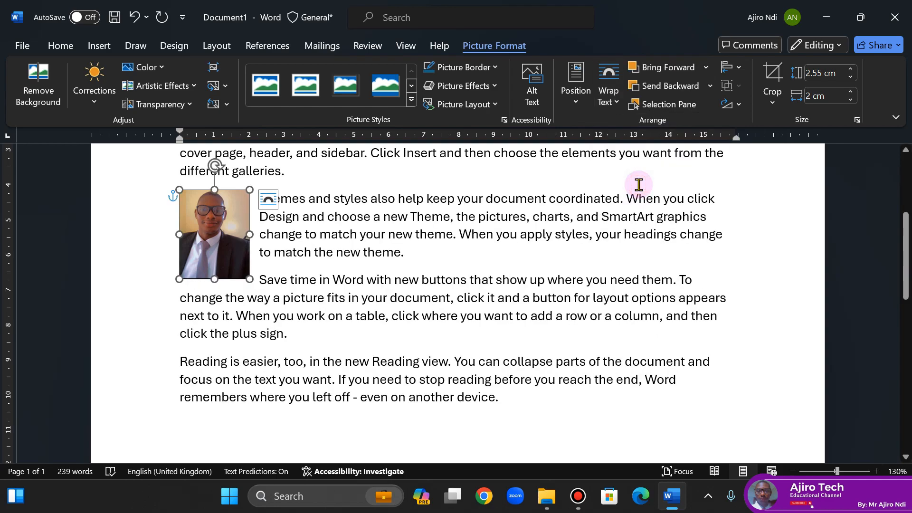
{"action": "left_click", "coordinate": [320, 198]}
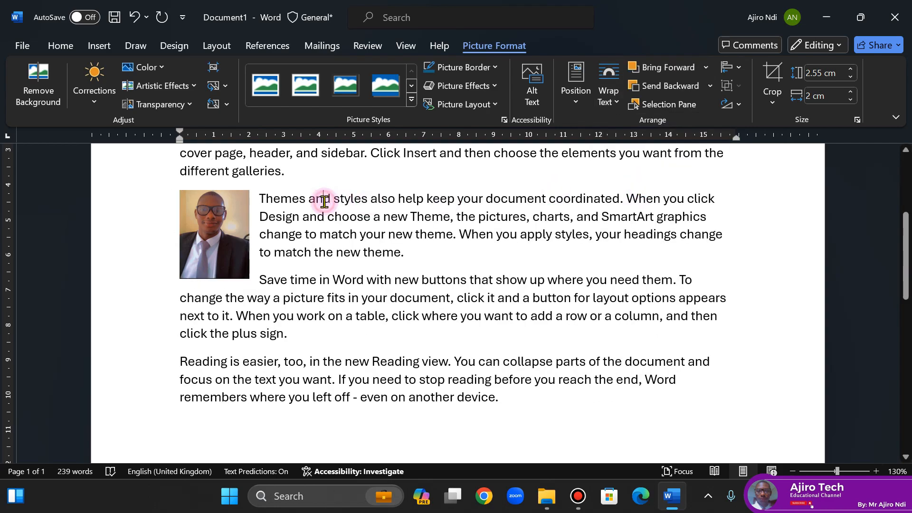
- Nudge the portrait photo slightly down to align its top with the first line of the "Themes and styles" paragraph
{"action": "left_click", "coordinate": [219, 224]}
{"action": "key", "text": "Down"}
{"action": "key", "text": "Down"}
{"action": "key", "text": "Down"}
{"action": "key", "text": "Down"}
{"action": "key", "text": "Down"}
{"action": "key", "text": "Down"}
{"action": "key", "text": "Down"}
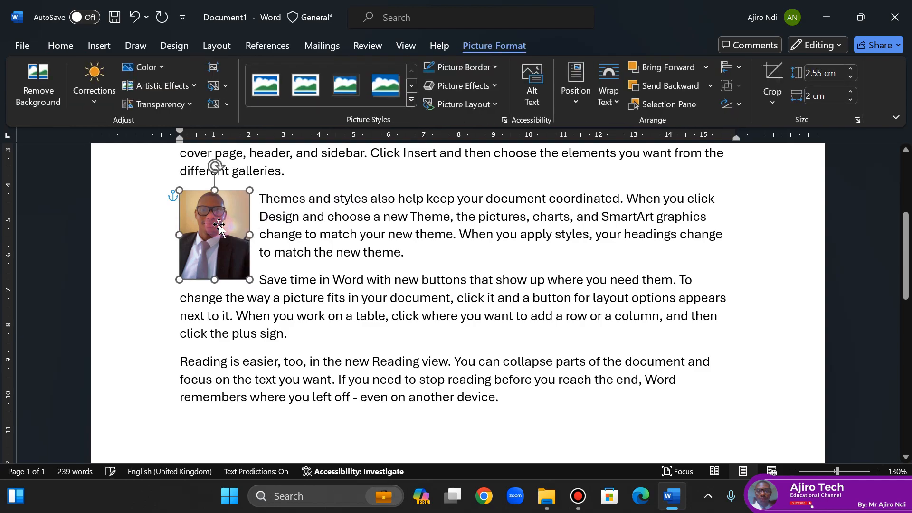
{"action": "key", "text": "Up"}
{"action": "key", "text": "Down"}
{"action": "key", "text": "Down"}
{"action": "key", "text": "Down"}
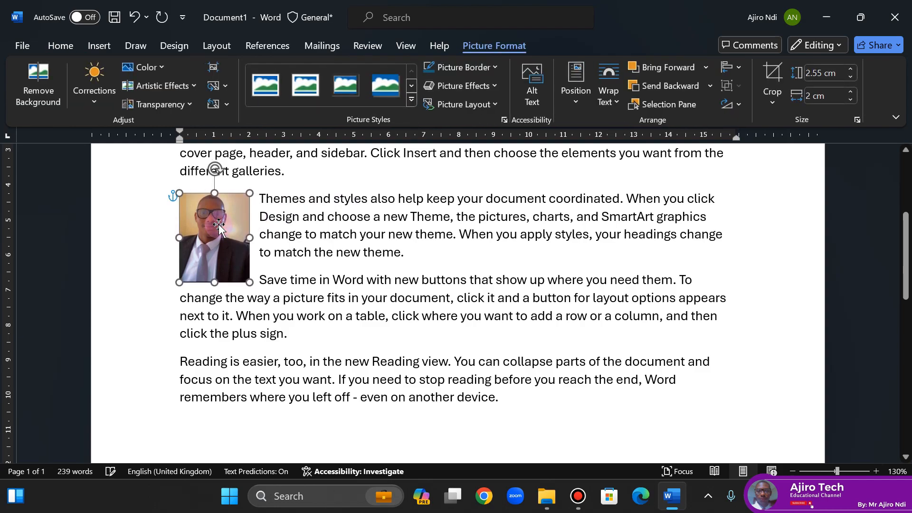
{"action": "key", "text": "Up"}
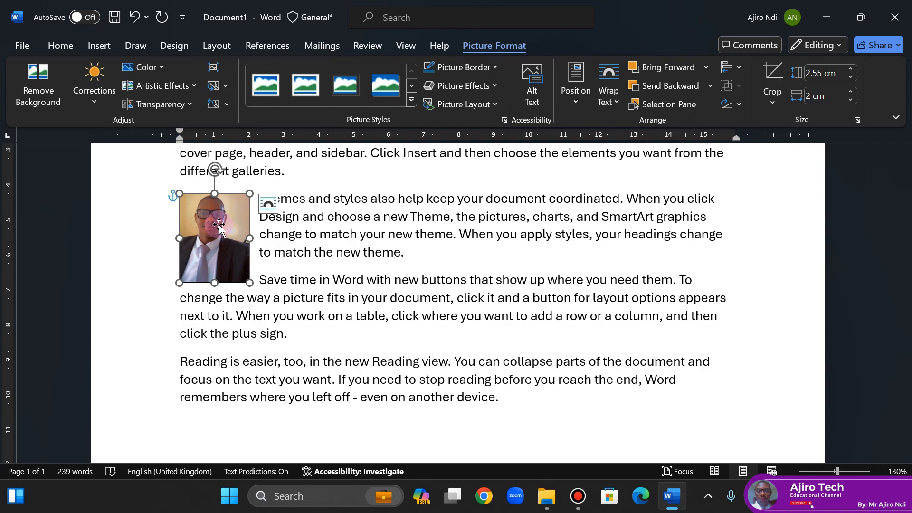
- Reduce the portrait photo's width further to 1.4 cm and deselect it
{"action": "left_click", "coordinate": [850, 100]}
{"action": "left_click", "coordinate": [850, 100]}
{"action": "left_click", "coordinate": [850, 100]}
{"action": "left_click", "coordinate": [850, 100]}
{"action": "left_click", "coordinate": [851, 100]}
{"action": "left_click", "coordinate": [850, 100]}
{"action": "left_click", "coordinate": [851, 100]}
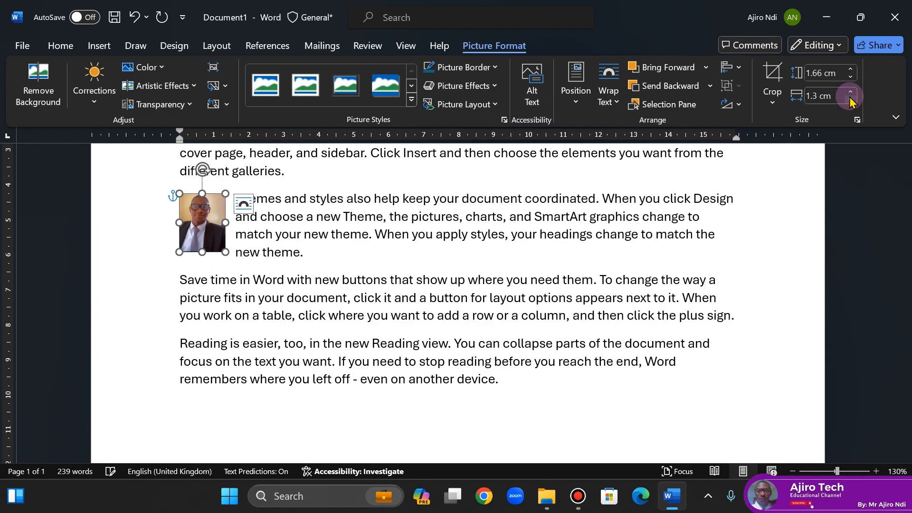
{"action": "left_click", "coordinate": [850, 93]}
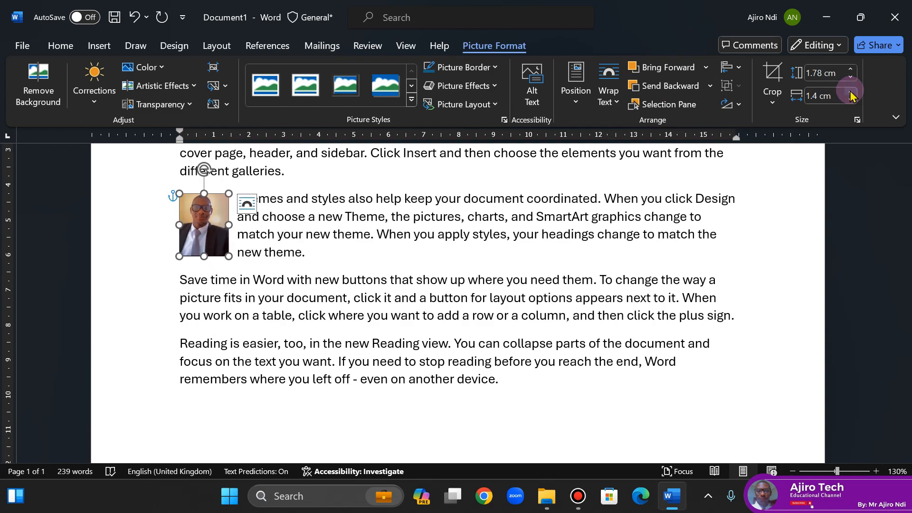
{"action": "left_click", "coordinate": [442, 247]}
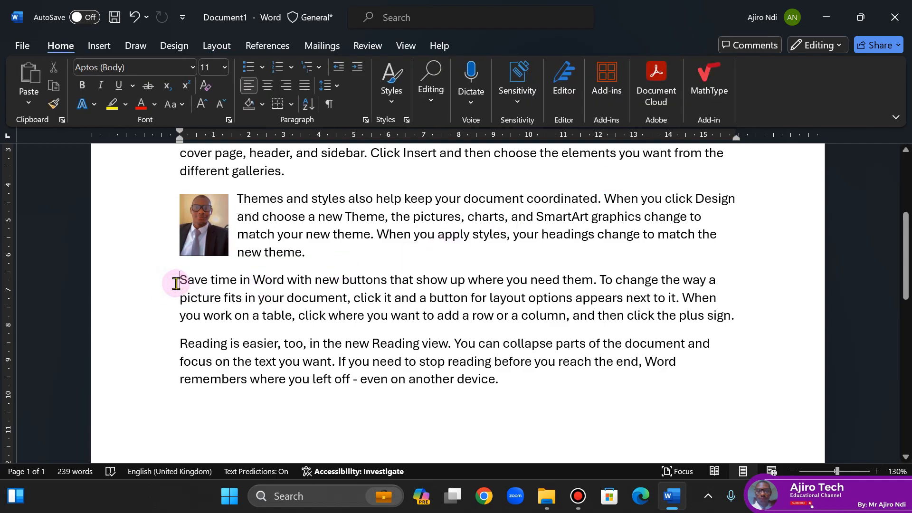
- Look over the mobile-device picture source, including its QR code and manual setup instructions, and close it without inserting anything
{"action": "left_click", "coordinate": [98, 47]}
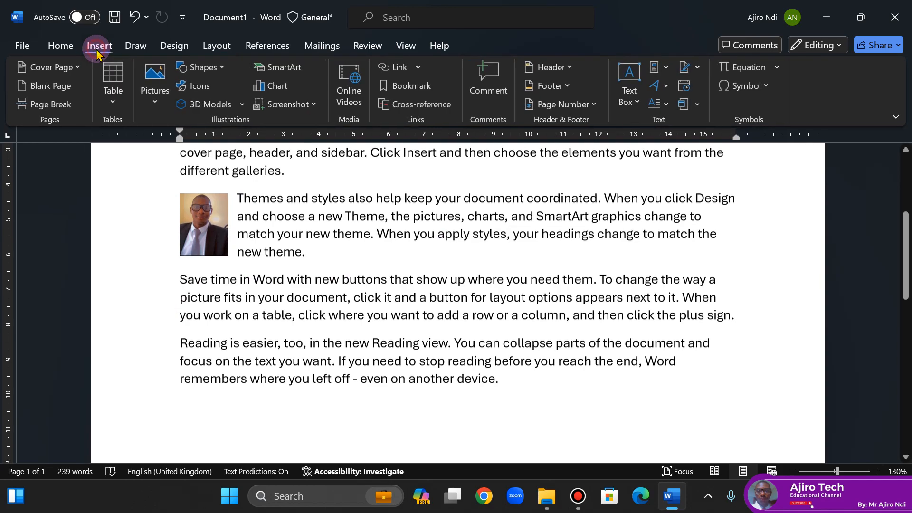
{"action": "left_click", "coordinate": [162, 101]}
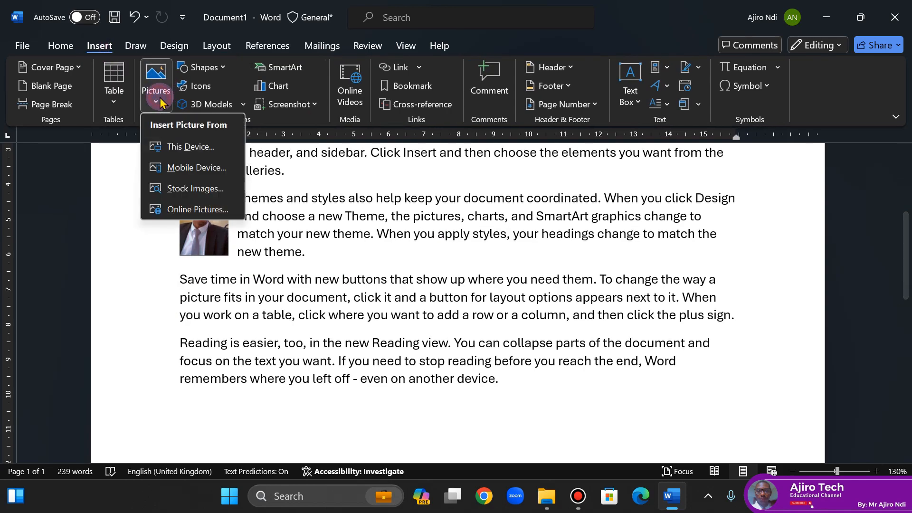
{"action": "left_click", "coordinate": [190, 167]}
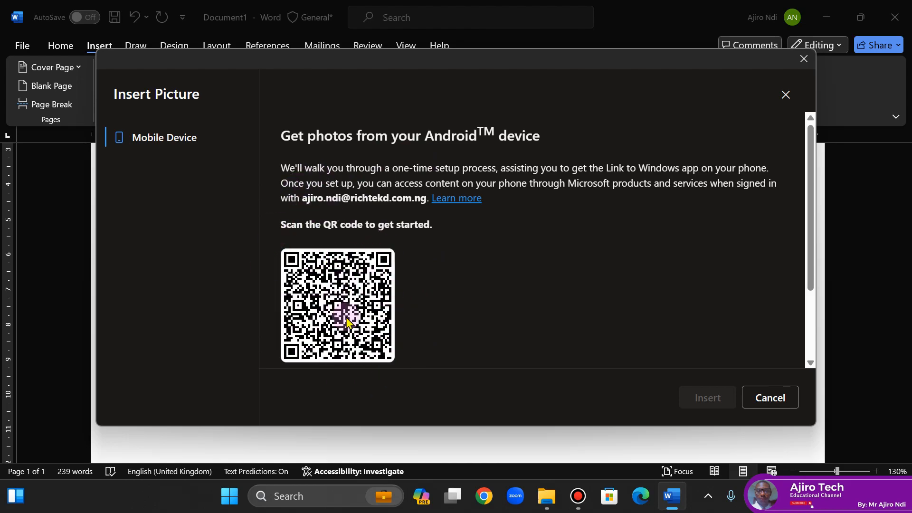
{"action": "left_click", "coordinate": [810, 325]}
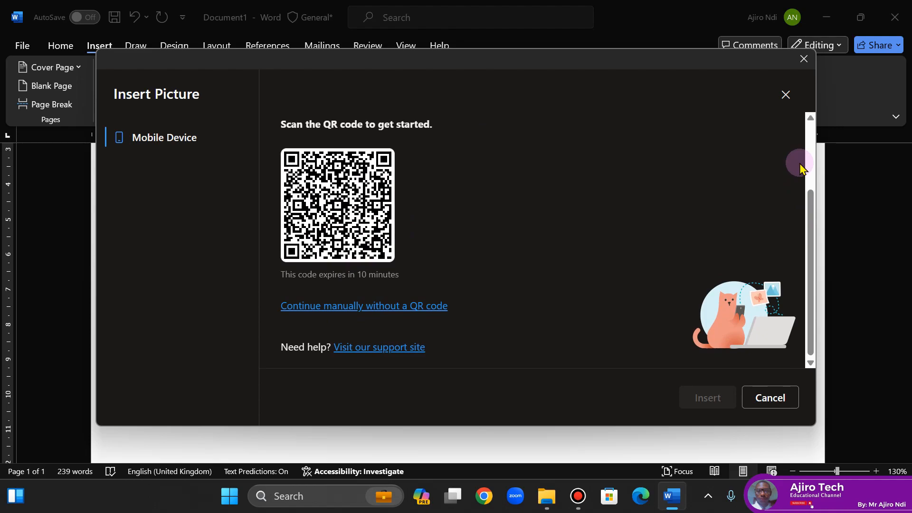
{"action": "left_click", "coordinate": [404, 308]}
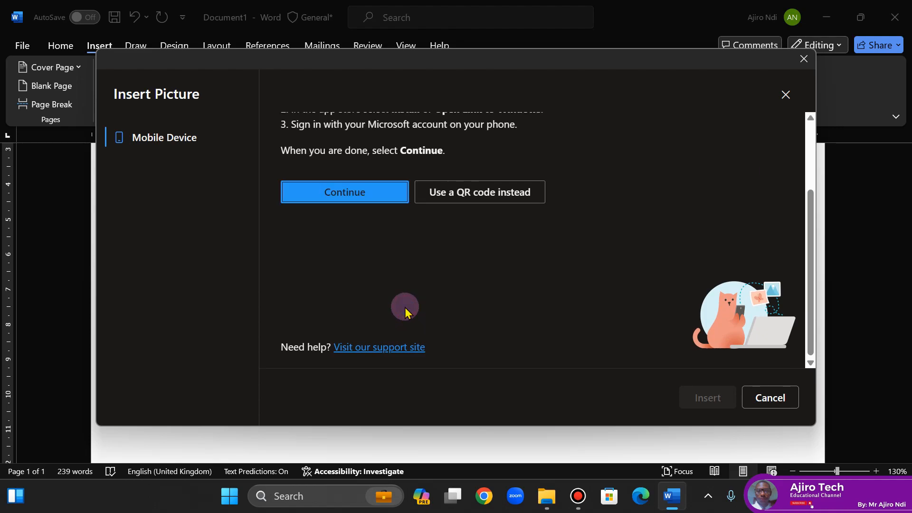
{"action": "left_click_drag", "start_coordinate": [807, 229], "coordinate": [514, 22]}
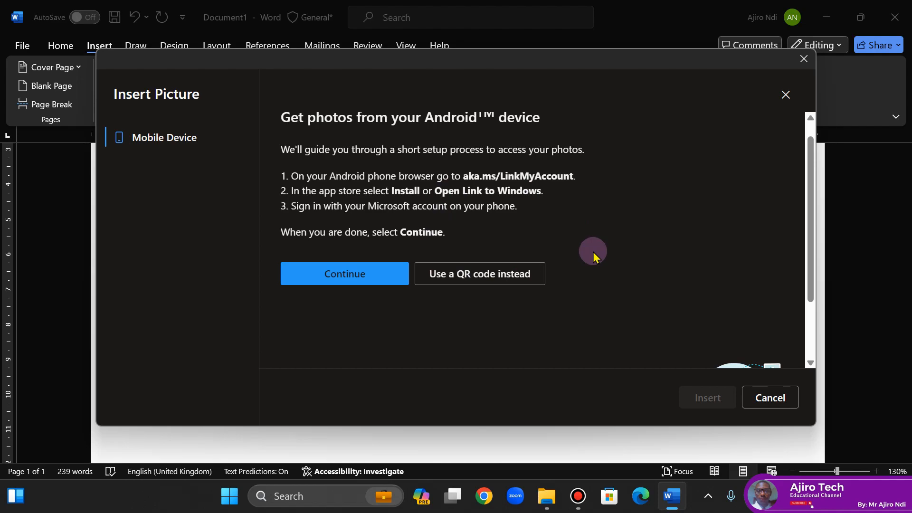
{"action": "left_click", "coordinate": [784, 97]}
- Insert the stock image of a man driving a car, from the Day category, before the "Save time in Word" paragraph
{"action": "left_click", "coordinate": [156, 102]}
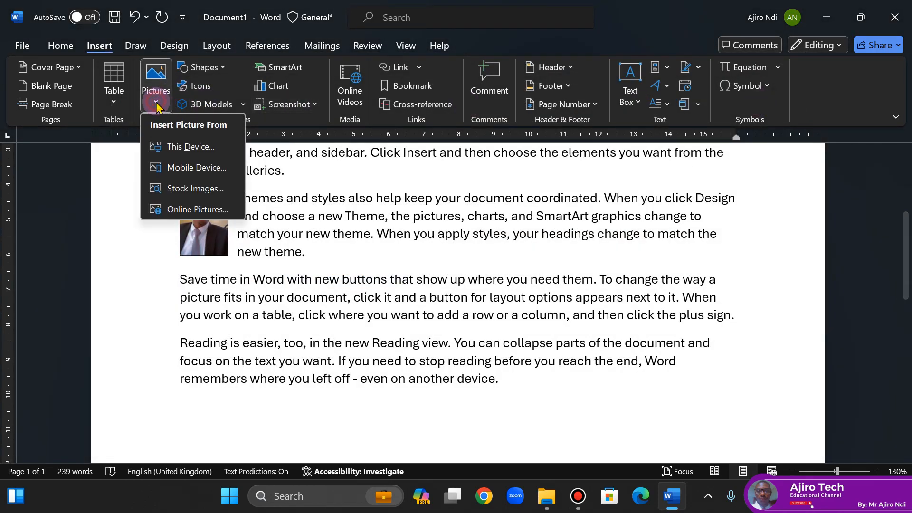
{"action": "left_click", "coordinate": [184, 193]}
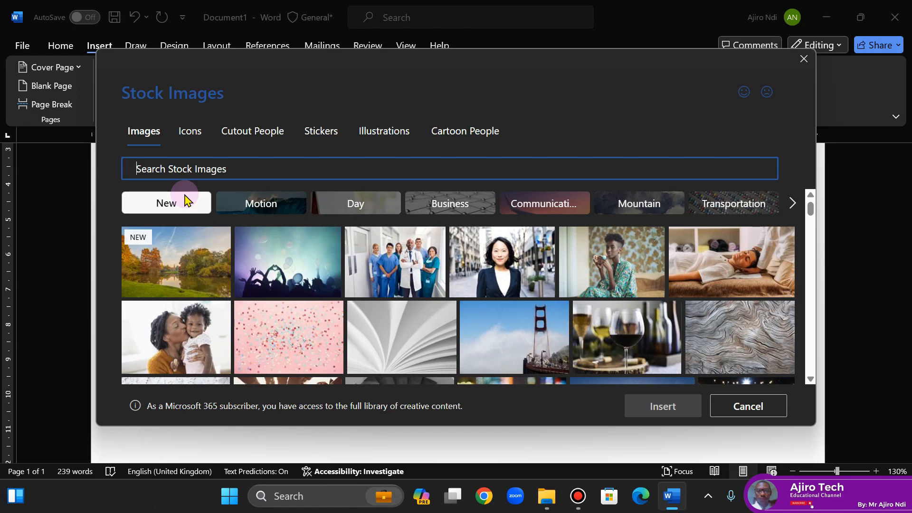
{"action": "left_click", "coordinate": [354, 208]}
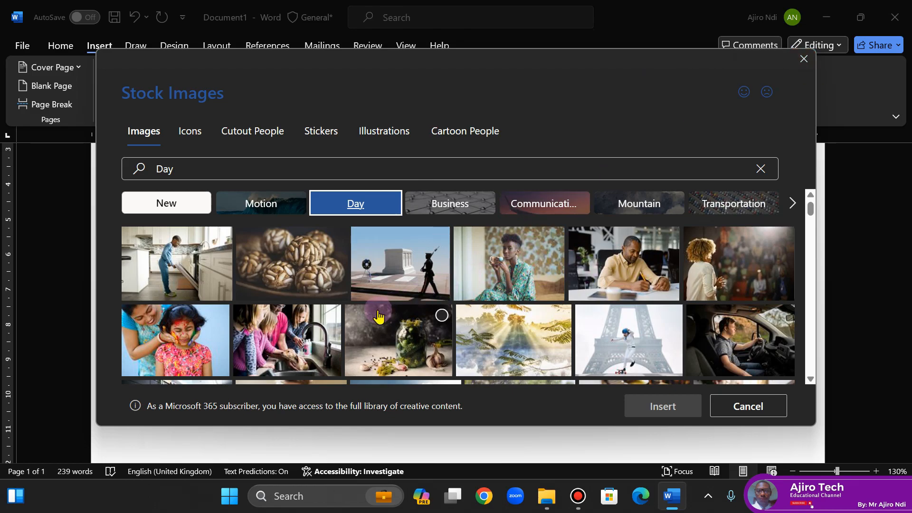
{"action": "left_click", "coordinate": [779, 322]}
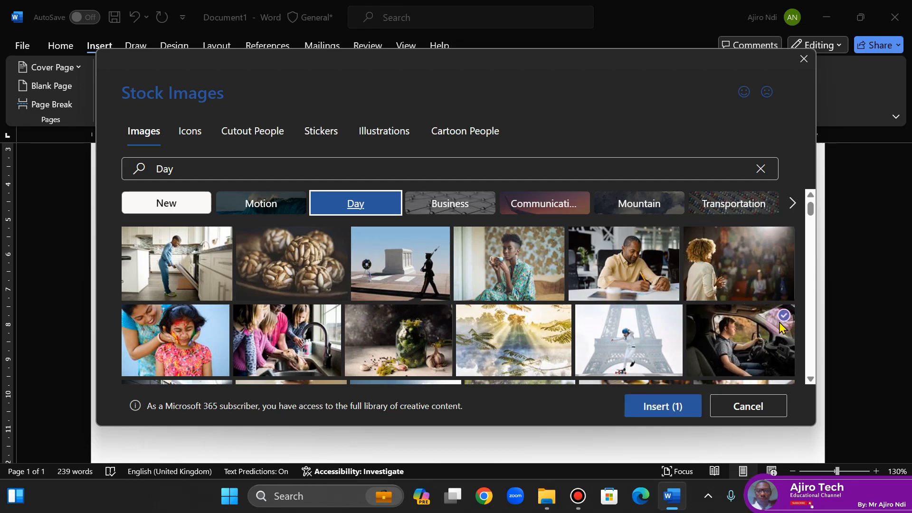
{"action": "left_click", "coordinate": [662, 407]}
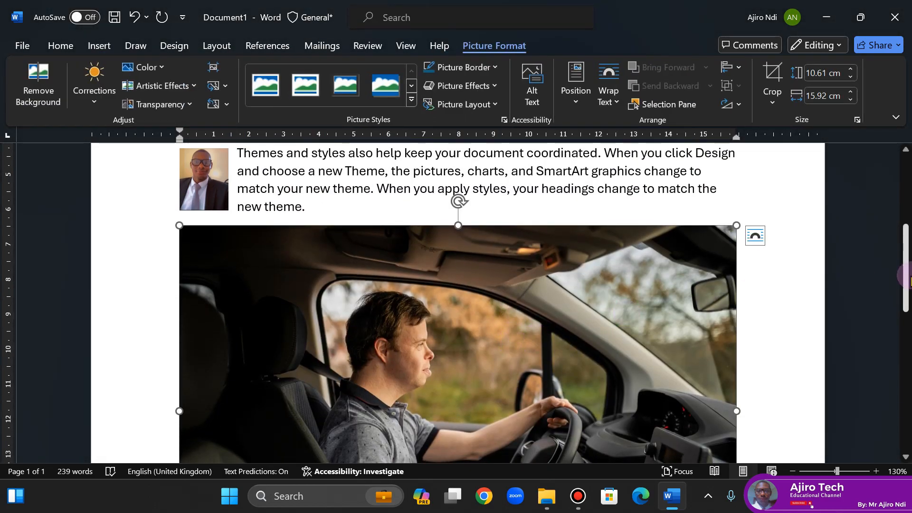
- Reduce the driver picture's width to 2.4 cm, keeping its proportions, and set its text wrapping to Through
{"action": "left_click", "coordinate": [850, 99]}
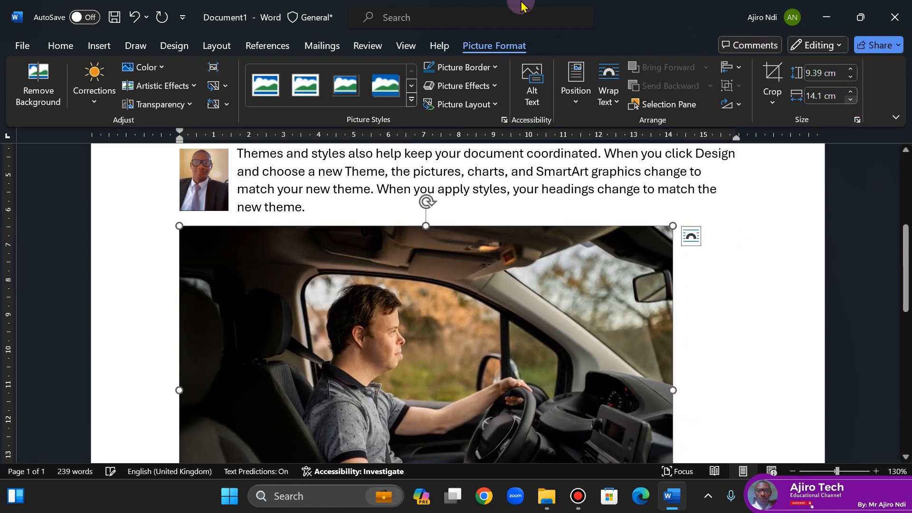
{"action": "left_click", "coordinate": [850, 100]}
{"action": "left_click", "coordinate": [850, 100]}
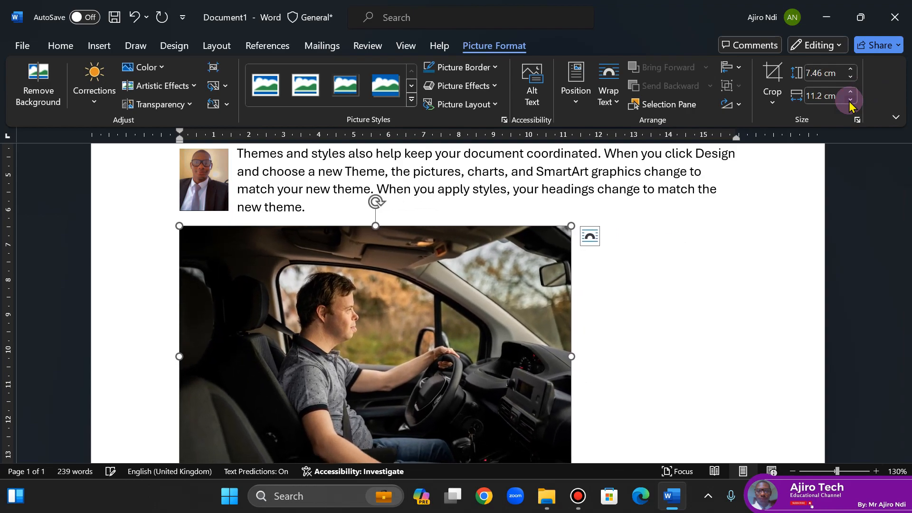
{"action": "left_click", "coordinate": [851, 100]}
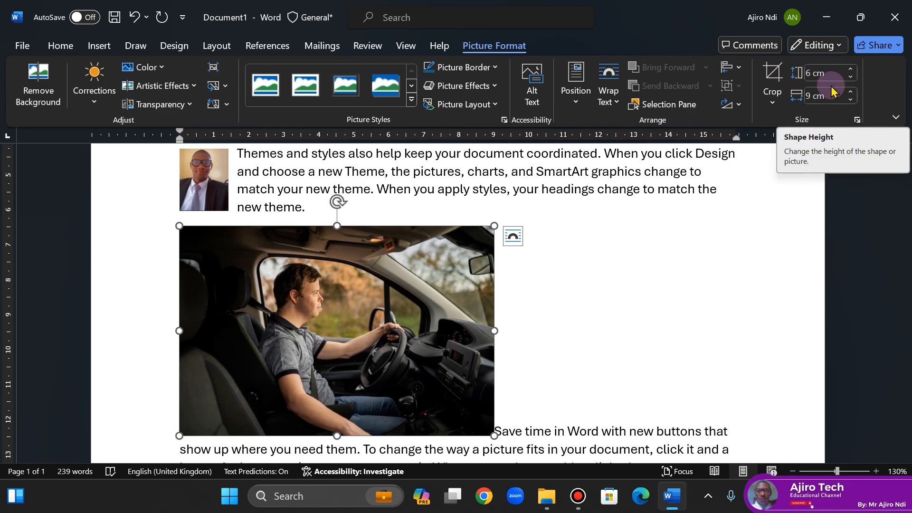
{"action": "left_click", "coordinate": [850, 100]}
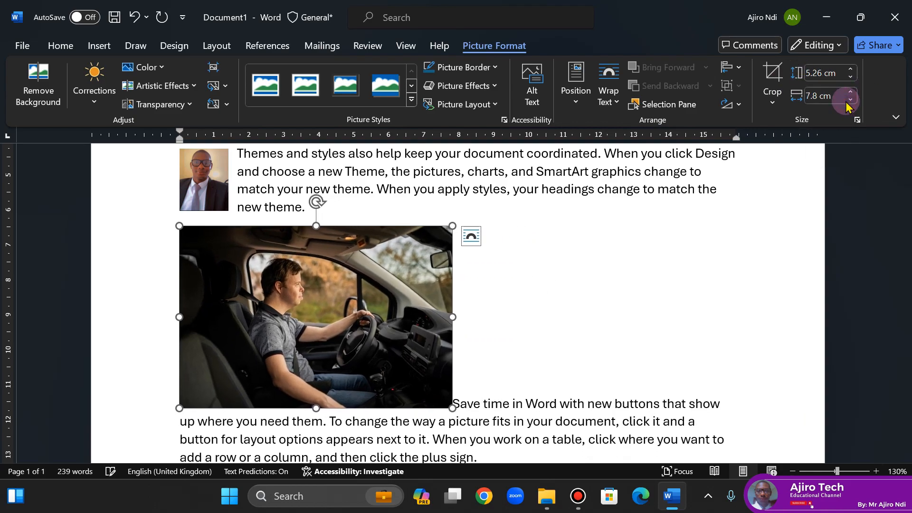
{"action": "left_click", "coordinate": [850, 100]}
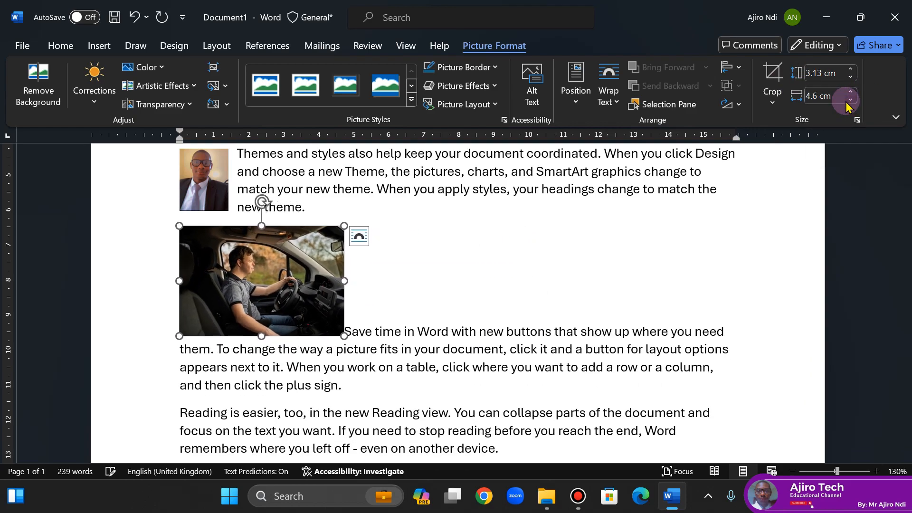
{"action": "left_click", "coordinate": [850, 100]}
{"action": "left_click", "coordinate": [850, 99]}
{"action": "left_click", "coordinate": [851, 99]}
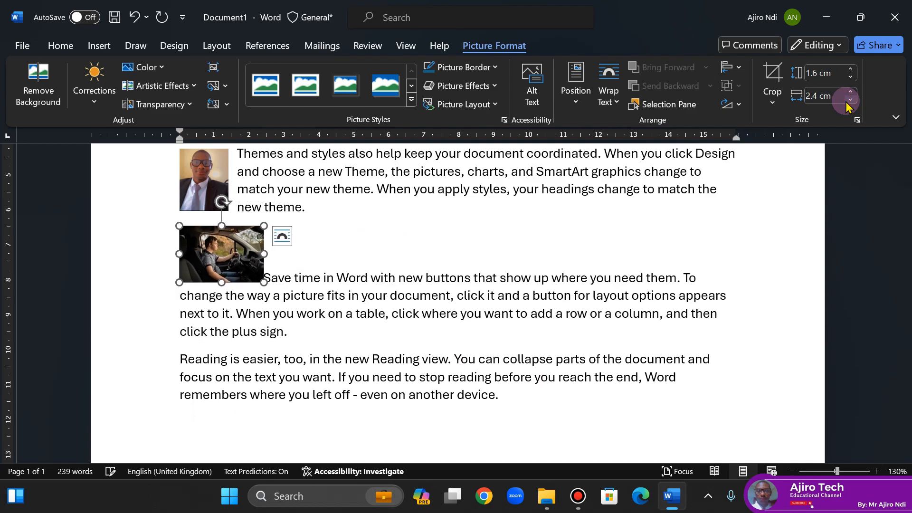
{"action": "left_click", "coordinate": [612, 101]}
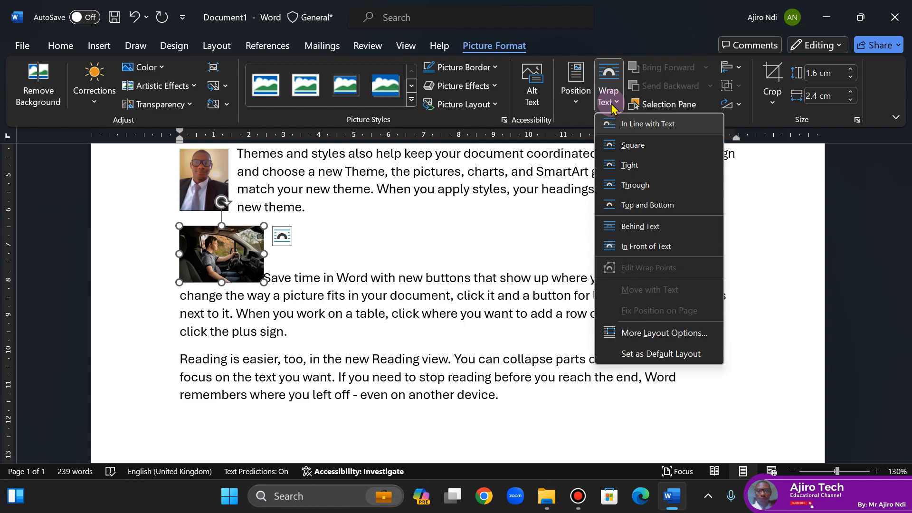
{"action": "left_click", "coordinate": [619, 185]}
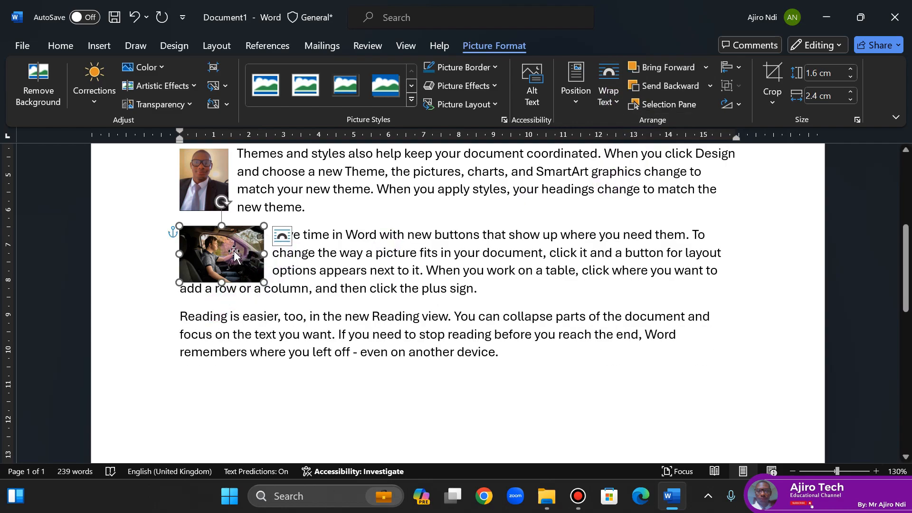
- Place the cursor before the "Reading is easier" paragraph and browse the Apple category of online pictures
{"action": "left_click", "coordinate": [100, 46]}
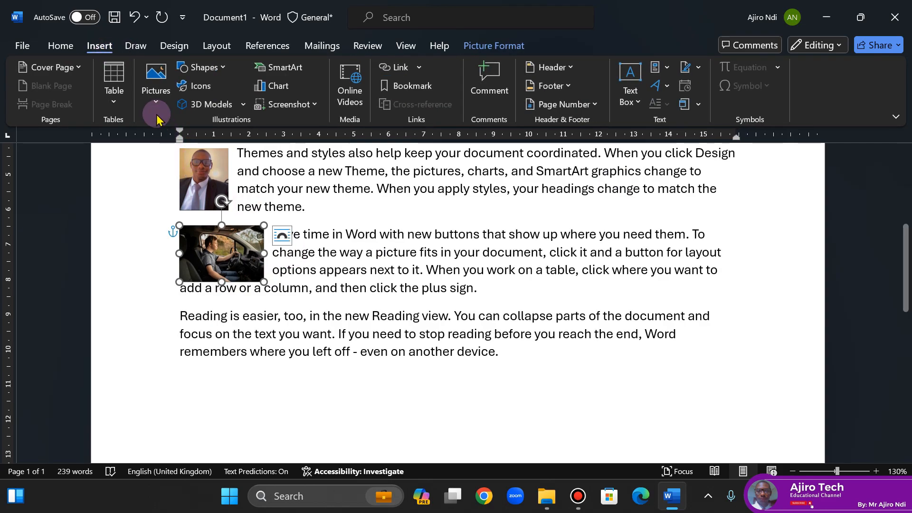
{"action": "left_click", "coordinate": [145, 101]}
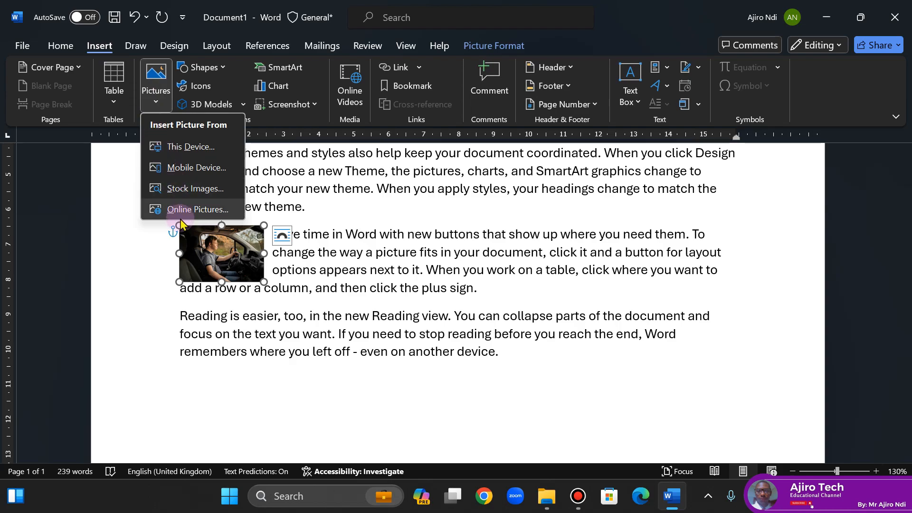
{"action": "left_click", "coordinate": [178, 320]}
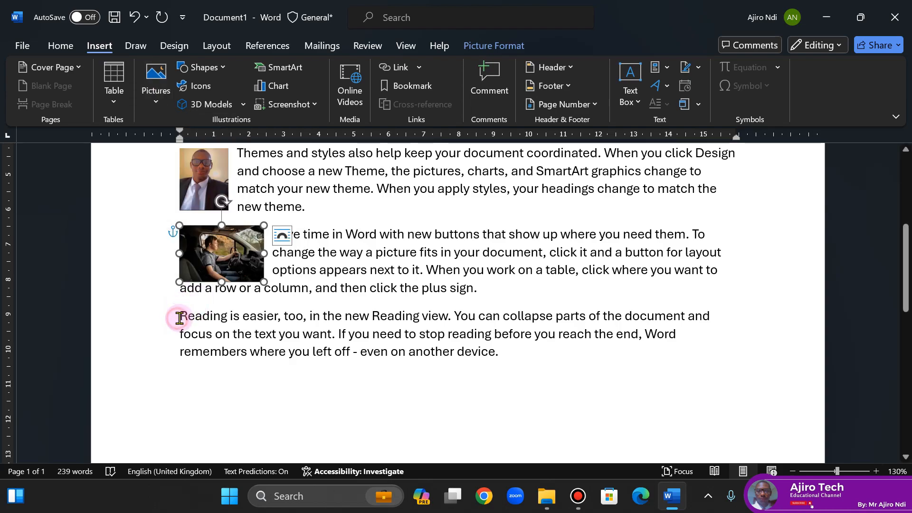
{"action": "left_click", "coordinate": [179, 317]}
{"action": "left_click", "coordinate": [155, 103]}
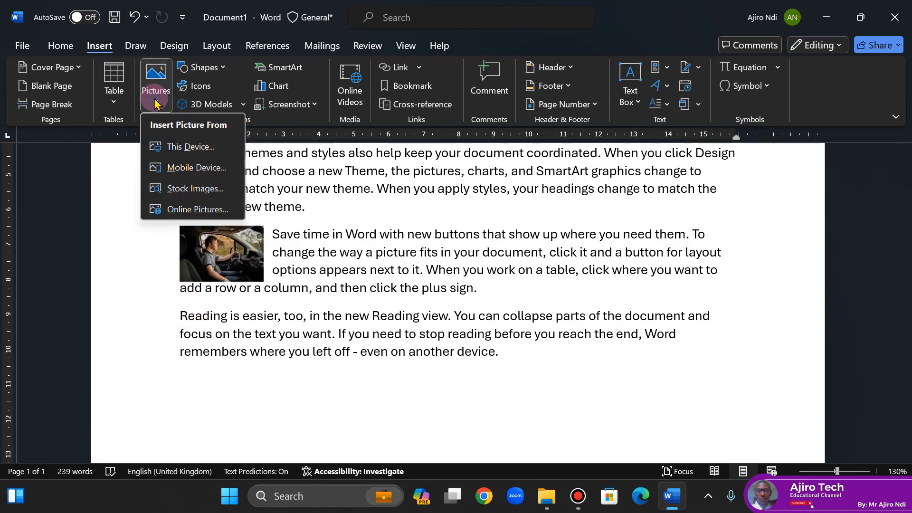
{"action": "left_click", "coordinate": [184, 209]}
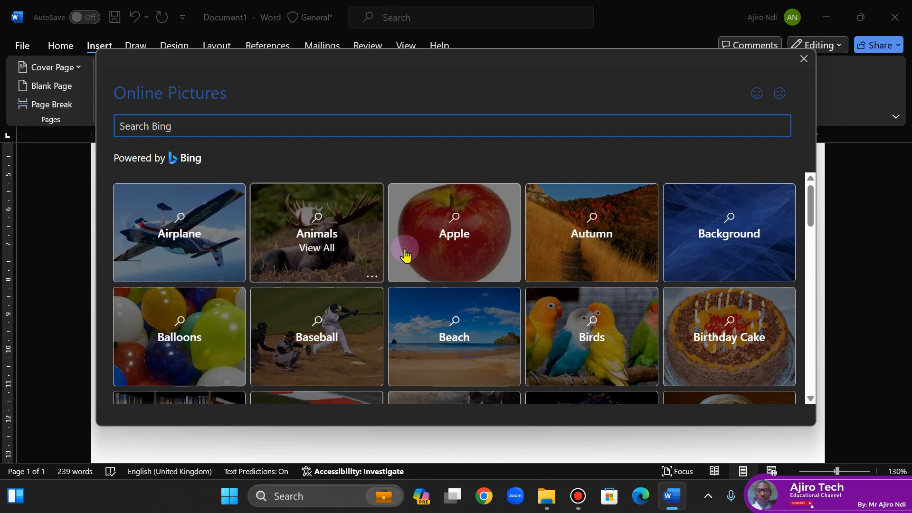
{"action": "left_click", "coordinate": [442, 260]}
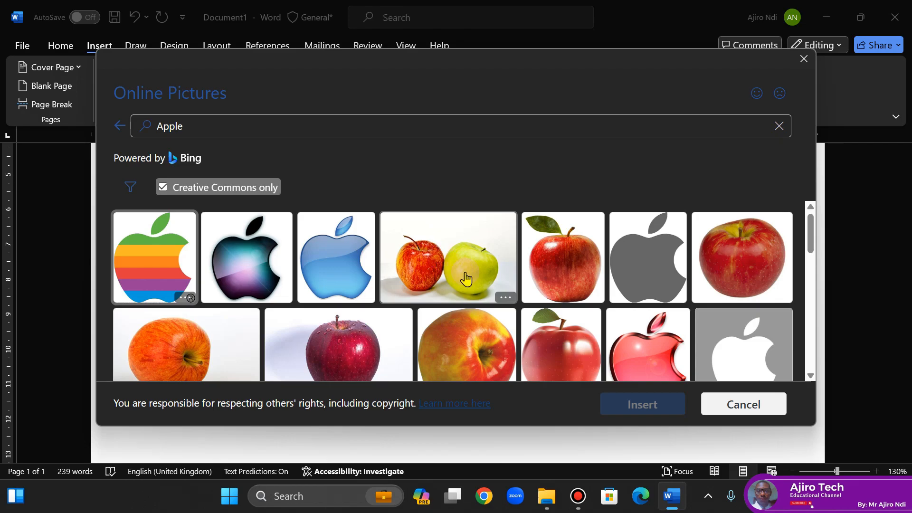
- Choose only the single red apple on a white background, beside the yellow-orange apple, and insert it
{"action": "left_click_drag", "start_coordinate": [808, 232], "coordinate": [806, 275]}
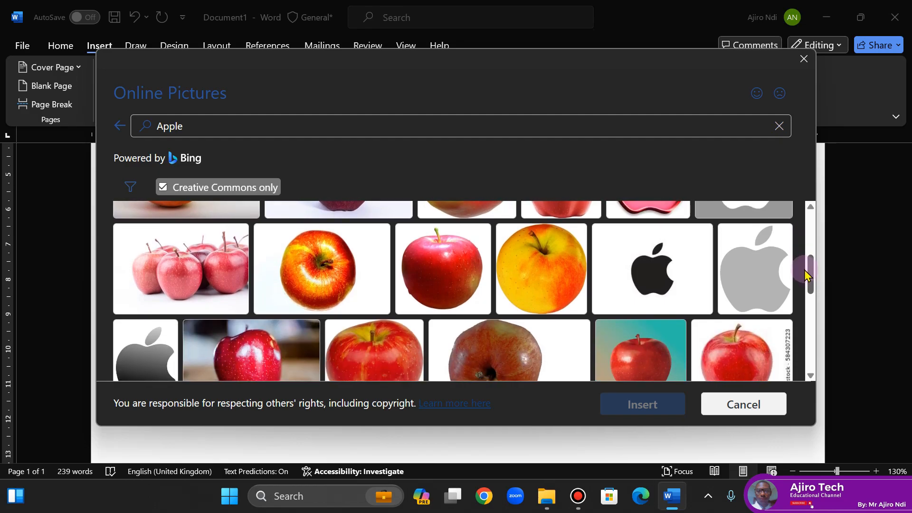
{"action": "mouse_move", "coordinate": [805, 270]}
{"action": "left_mouse_down"}
{"action": "mouse_move", "coordinate": [803, 282]}
{"action": "mouse_move", "coordinate": [798, 268]}
{"action": "left_mouse_up"}
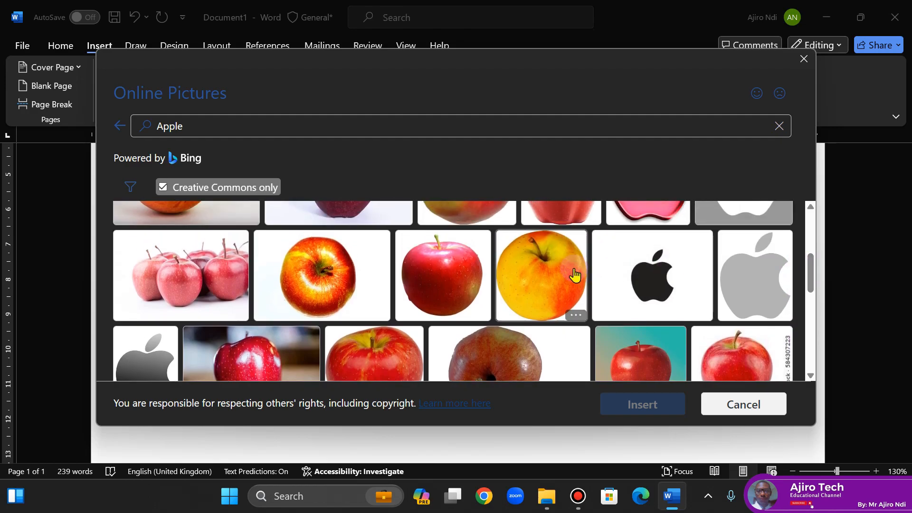
{"action": "left_click", "coordinate": [560, 271]}
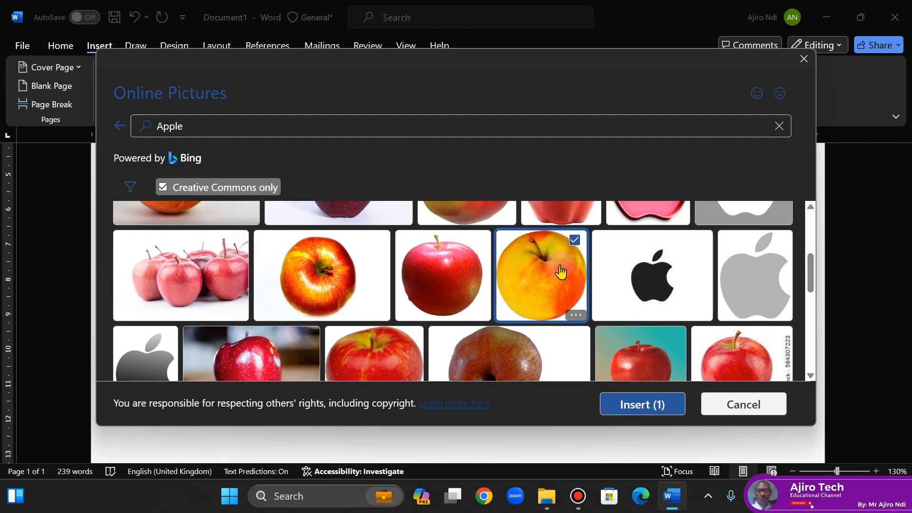
{"action": "left_click", "coordinate": [440, 282]}
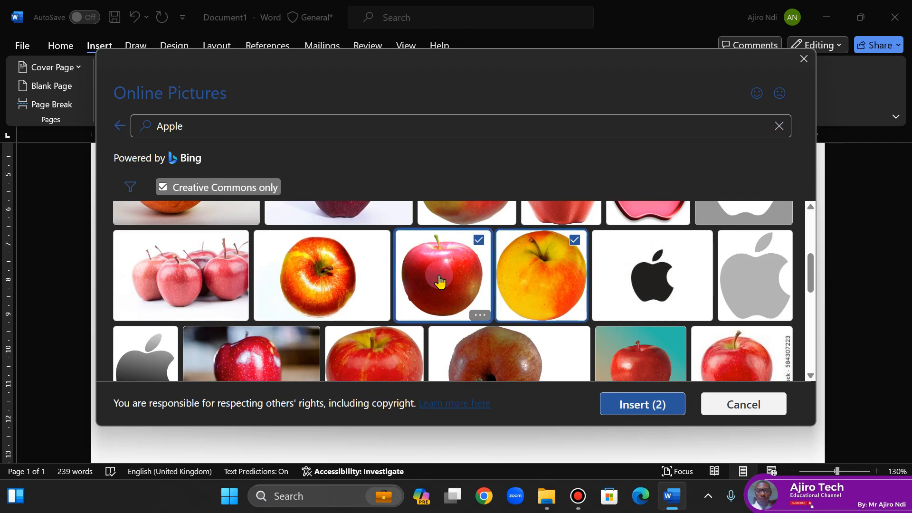
{"action": "left_click", "coordinate": [563, 290]}
{"action": "left_click", "coordinate": [623, 406]}
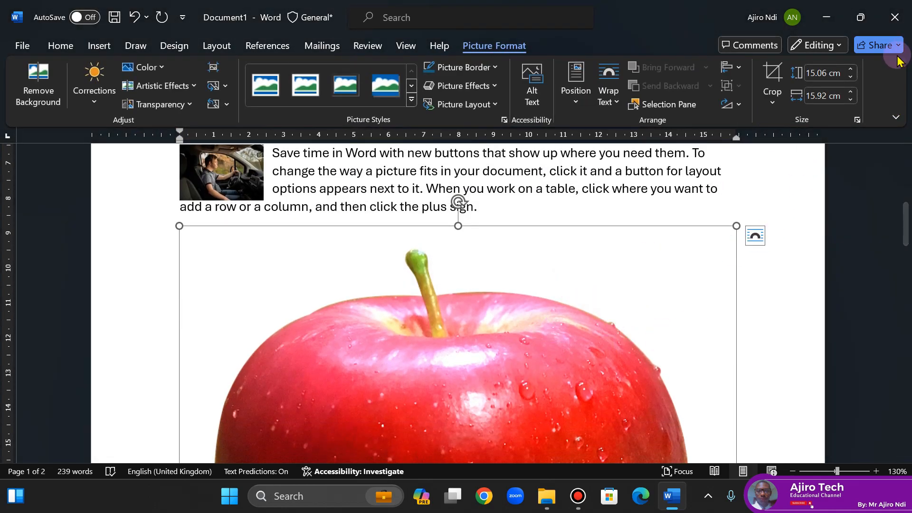
- Reduce the apple picture's width to 2.1 cm, keeping its proportions, set its text wrapping to Through, and deselect it
{"action": "left_click", "coordinate": [850, 100]}
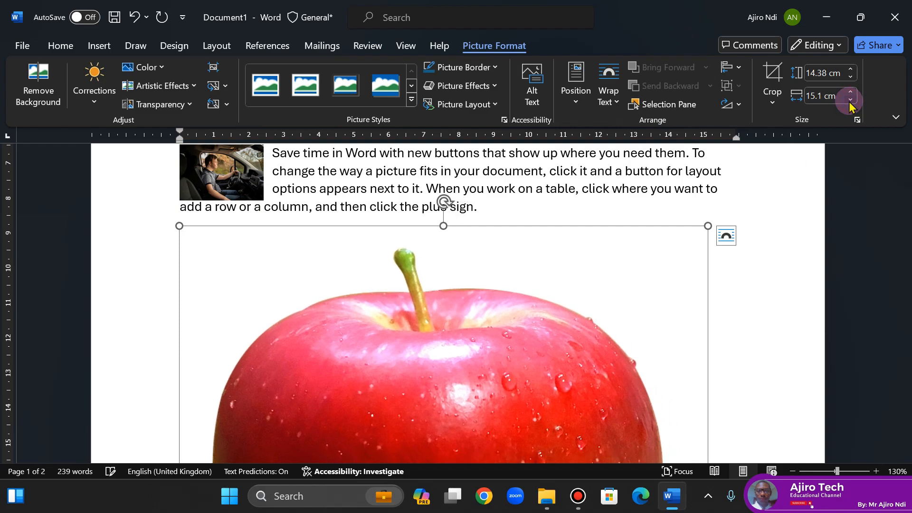
{"action": "left_click_drag", "start_coordinate": [850, 100], "coordinate": [850, 99]}
{"action": "left_click", "coordinate": [608, 97]}
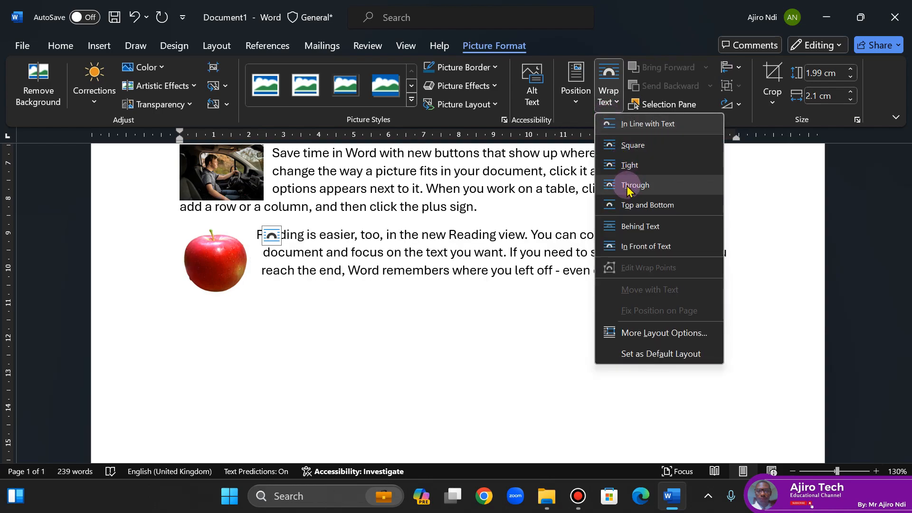
{"action": "left_click", "coordinate": [628, 187]}
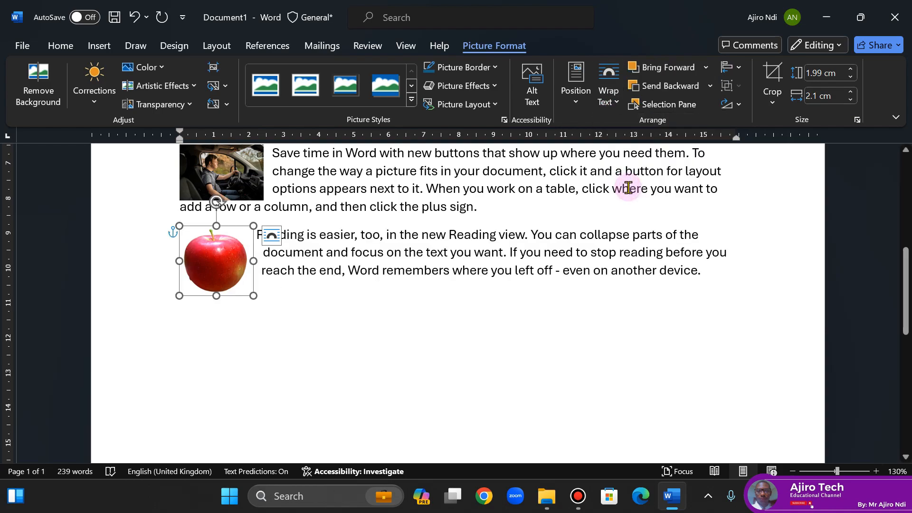
{"action": "left_click_drag", "start_coordinate": [906, 271], "coordinate": [899, 303]}
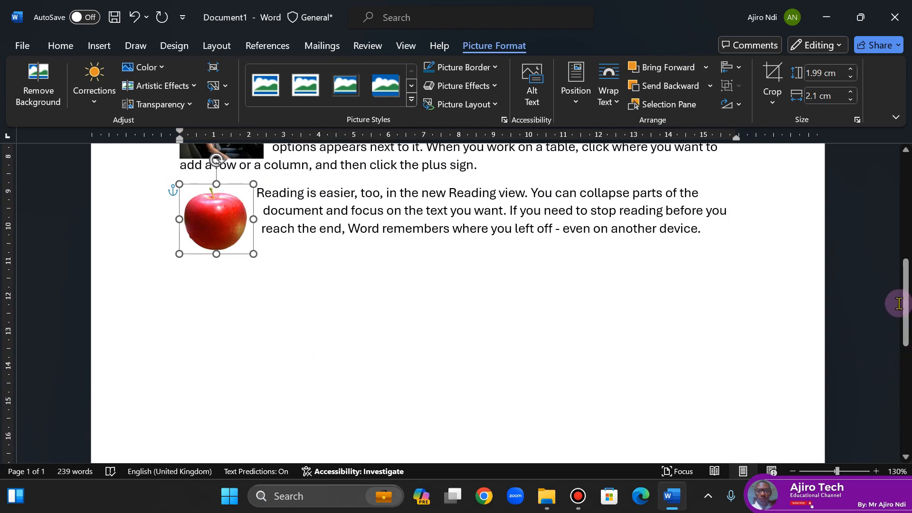
{"action": "left_click", "coordinate": [392, 310]}
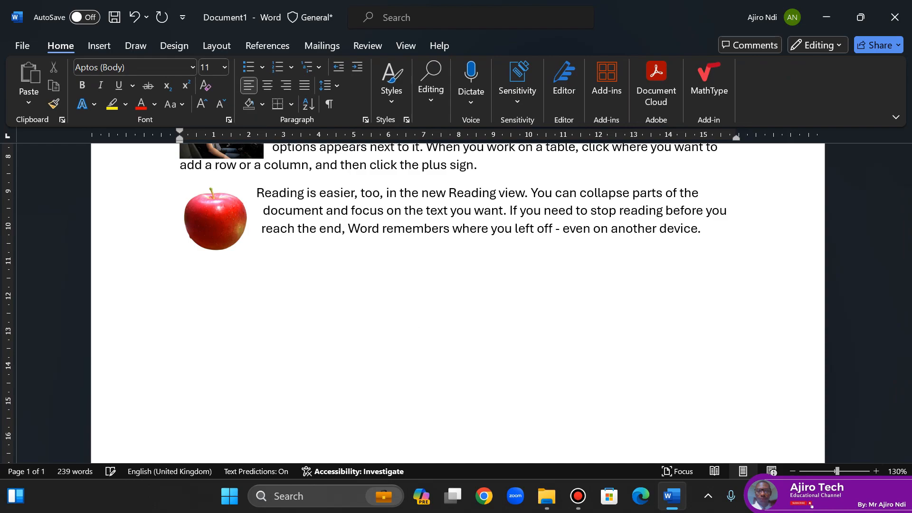
- Generate sample paragraphs with =rand() below the apple paragraph and set them in two columns
{"action": "type", "text": "=rand()"}
{"action": "key", "text": "Return"}
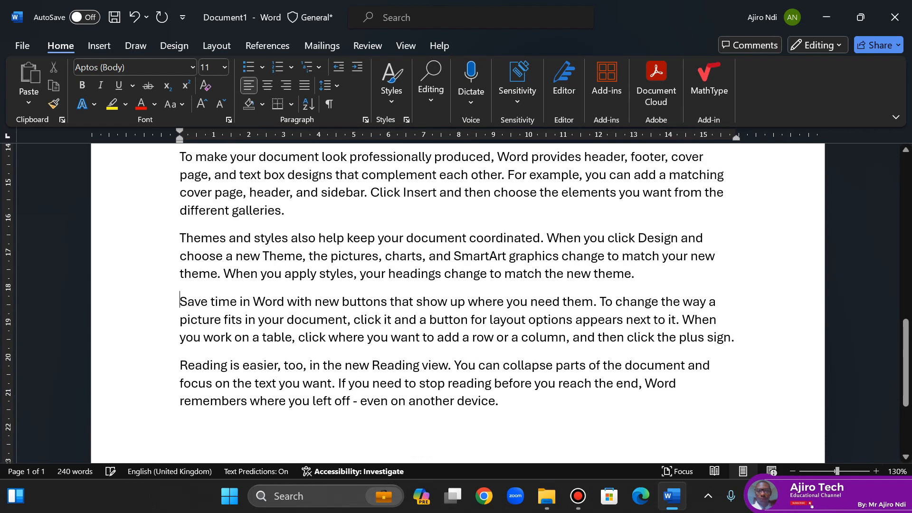
{"action": "left_click_drag", "start_coordinate": [904, 348], "coordinate": [904, 295]}
{"action": "left_click_drag", "start_coordinate": [176, 284], "coordinate": [499, 255]}
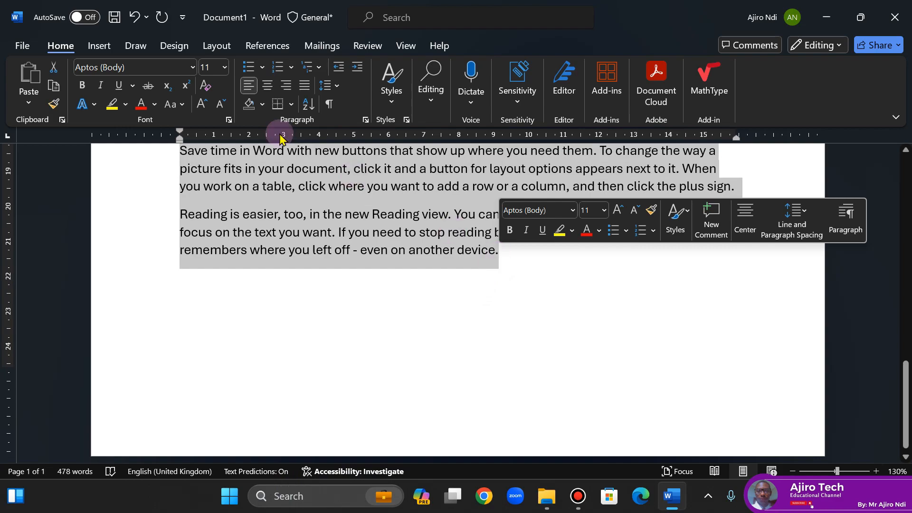
{"action": "left_click", "coordinate": [210, 48]}
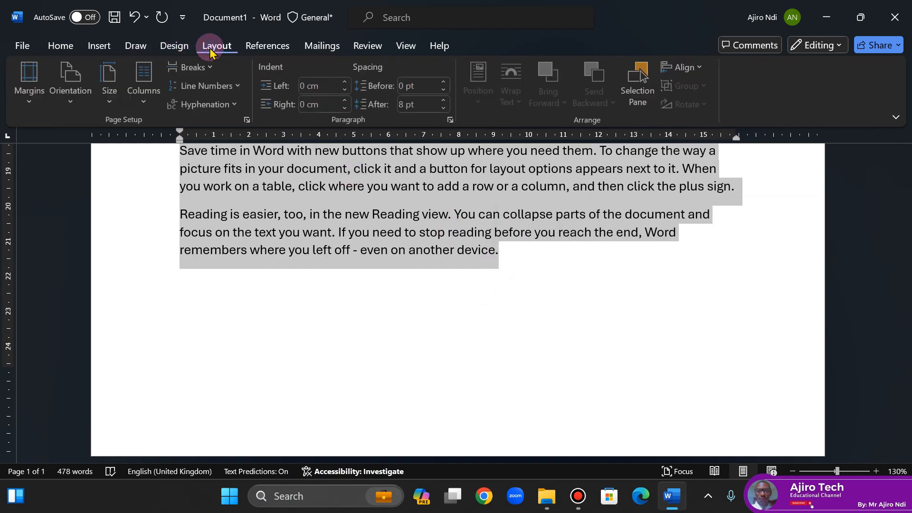
{"action": "left_click", "coordinate": [146, 105]}
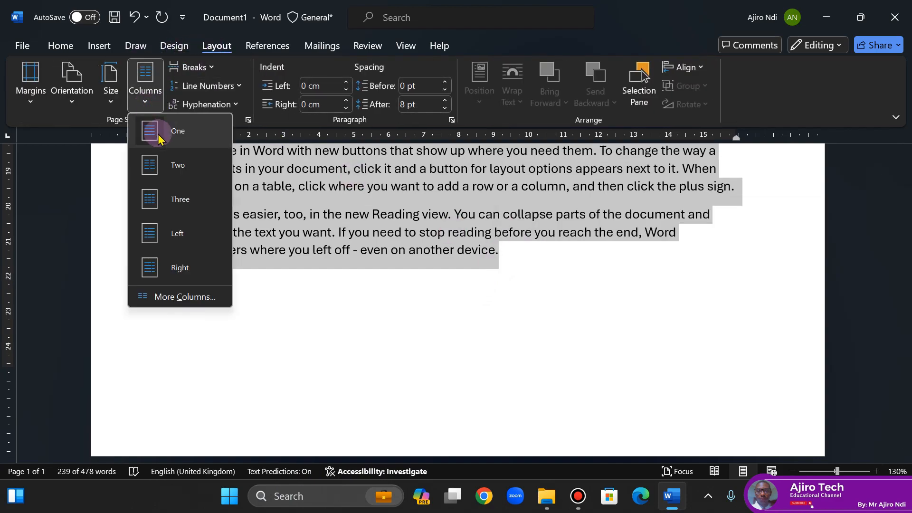
{"action": "left_click", "coordinate": [168, 165]}
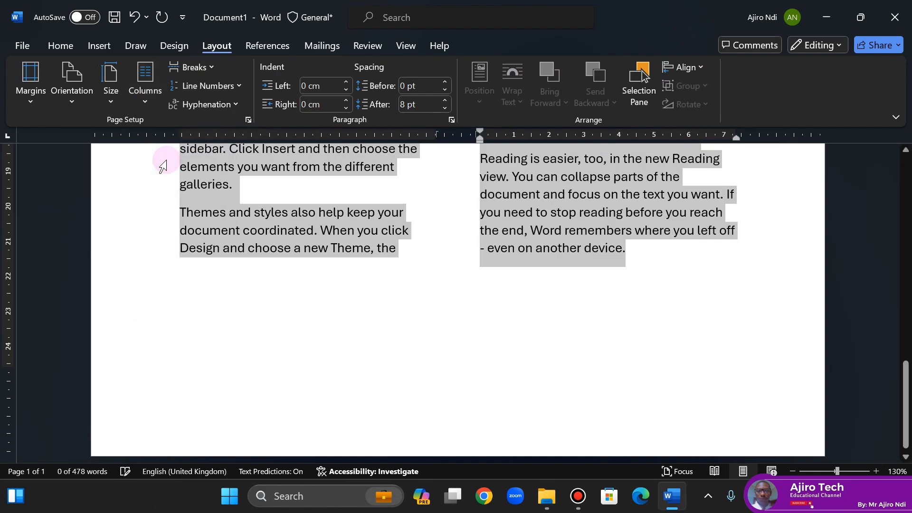
- Insert the online Birds picture of the bluebird perched beside a tree trunk before the two-column text's "To make your document" paragraph
{"action": "left_click_drag", "start_coordinate": [907, 392], "coordinate": [907, 311]}
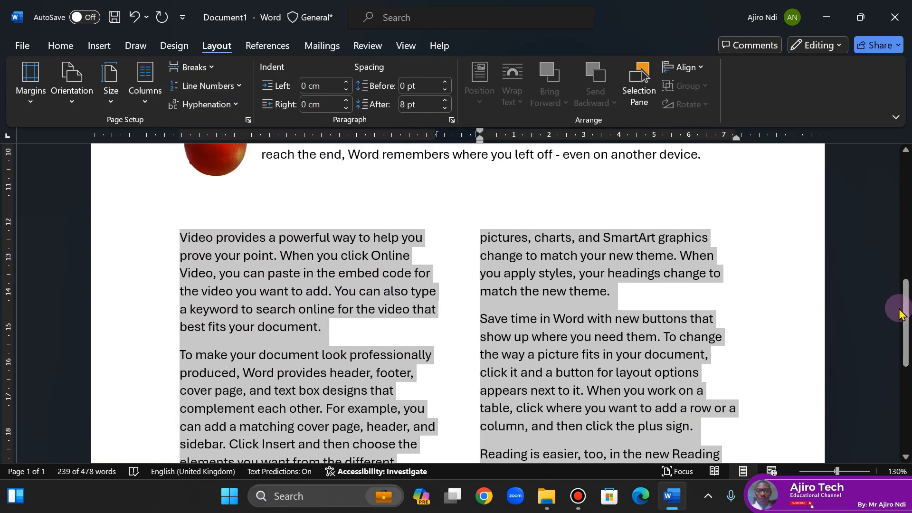
{"action": "left_click", "coordinate": [179, 356]}
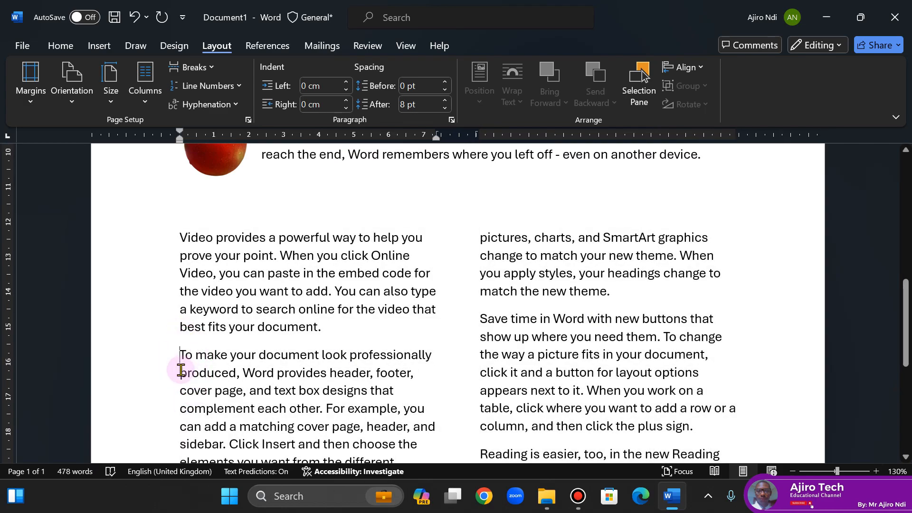
{"action": "left_click", "coordinate": [106, 46]}
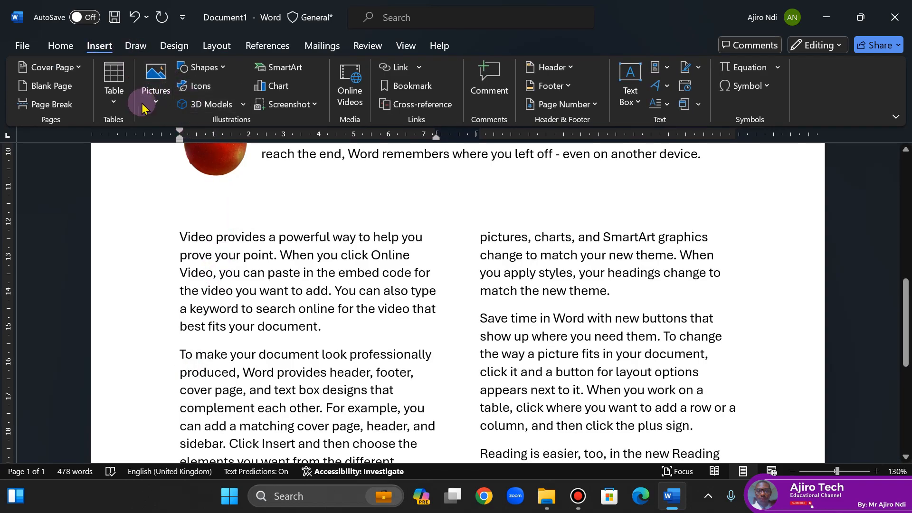
{"action": "left_click", "coordinate": [155, 100]}
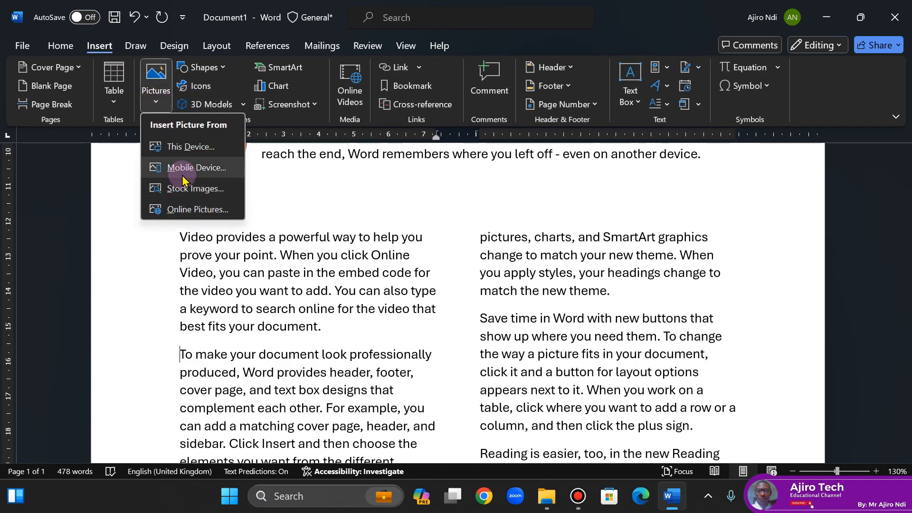
{"action": "left_click", "coordinate": [184, 211]}
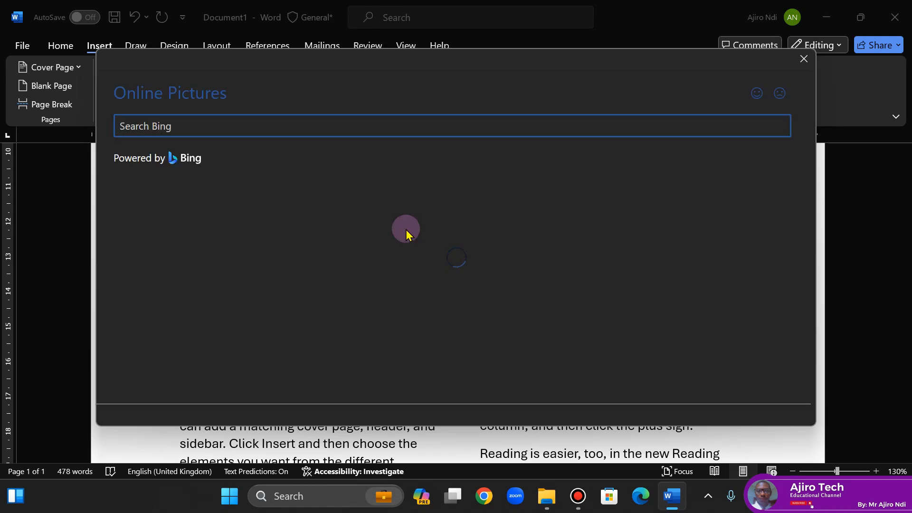
{"action": "left_click", "coordinate": [594, 324]}
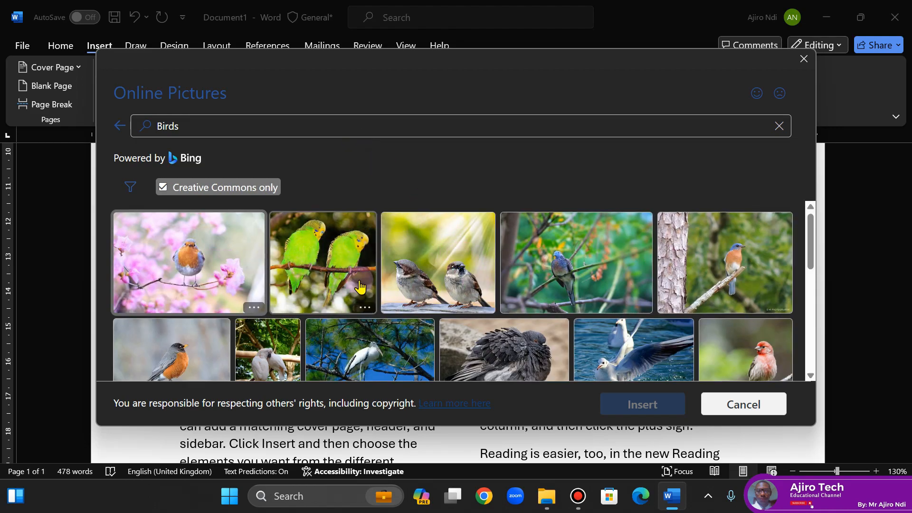
{"action": "left_click", "coordinate": [741, 274]}
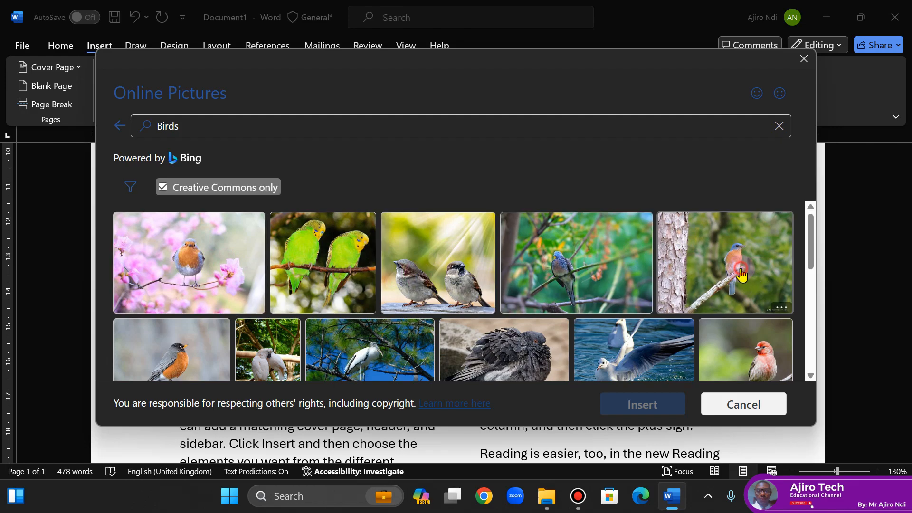
{"action": "left_click", "coordinate": [621, 412]}
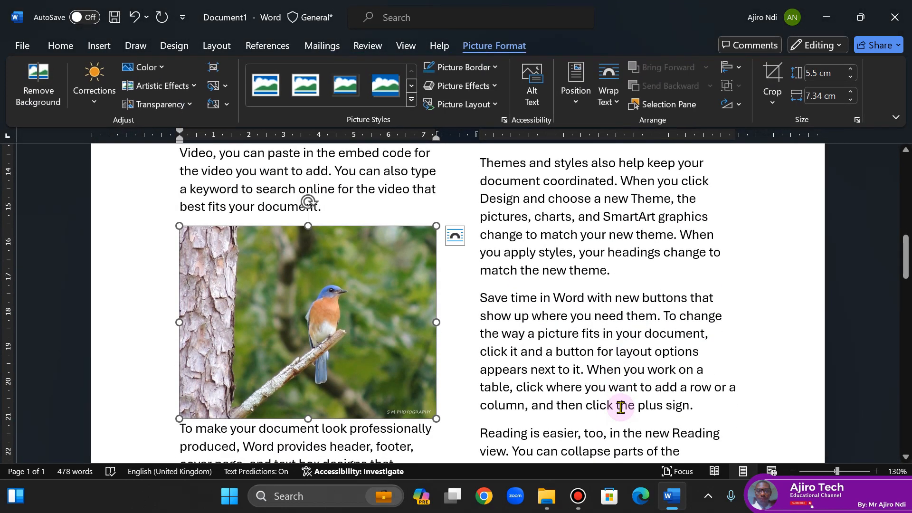
- Reduce the bird picture's width to 2 cm, keeping its proportions, set its text wrapping to Through, and deselect it
{"action": "left_click", "coordinate": [851, 100]}
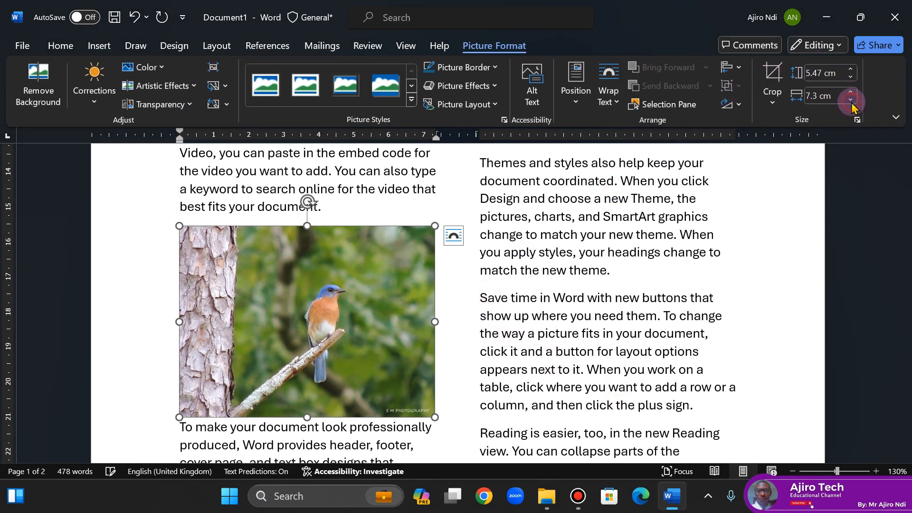
{"action": "left_click", "coordinate": [851, 99]}
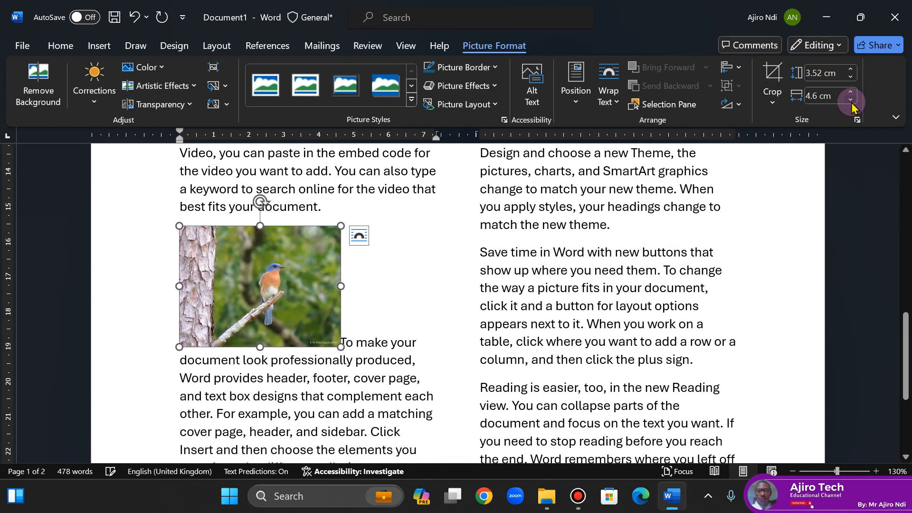
{"action": "left_click", "coordinate": [850, 100]}
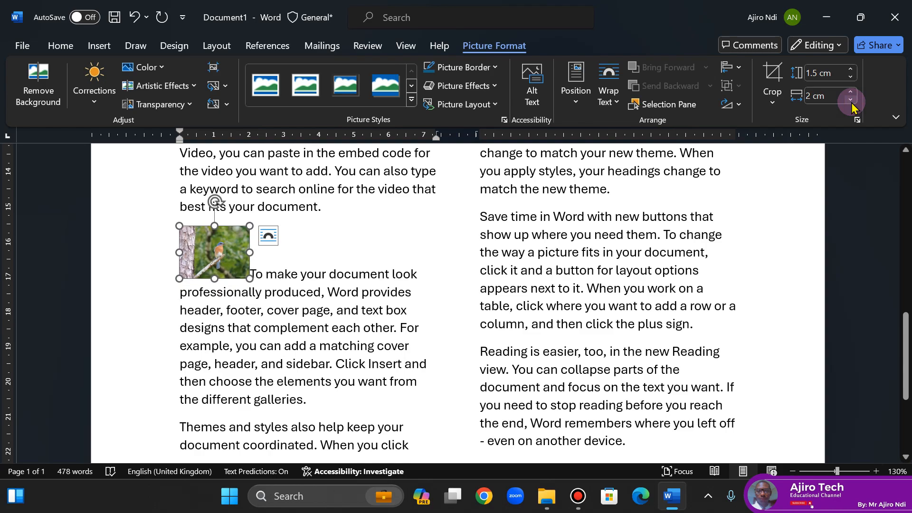
{"action": "left_click", "coordinate": [608, 105]}
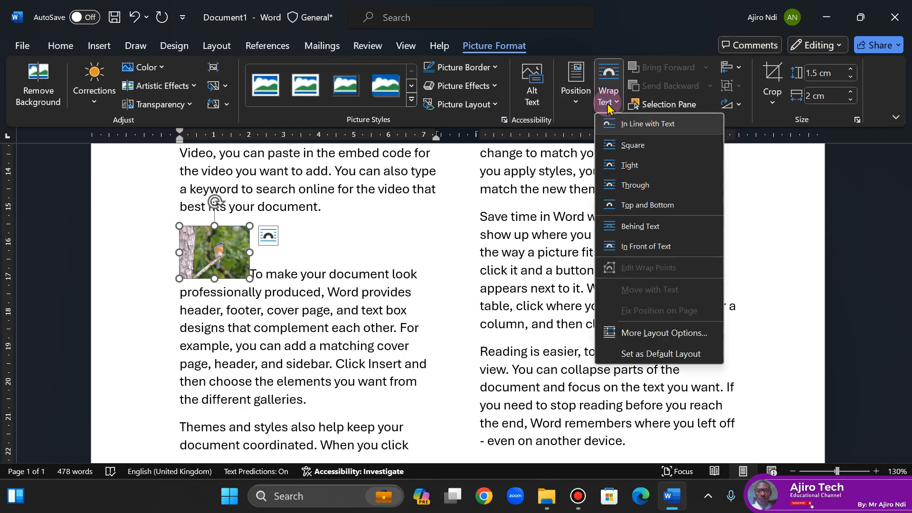
{"action": "left_click", "coordinate": [624, 184]}
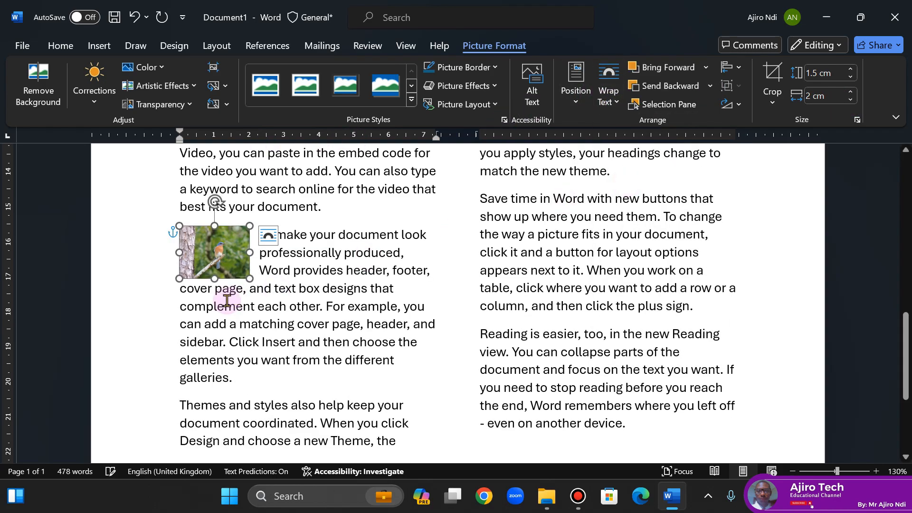
{"action": "left_click", "coordinate": [301, 303]}
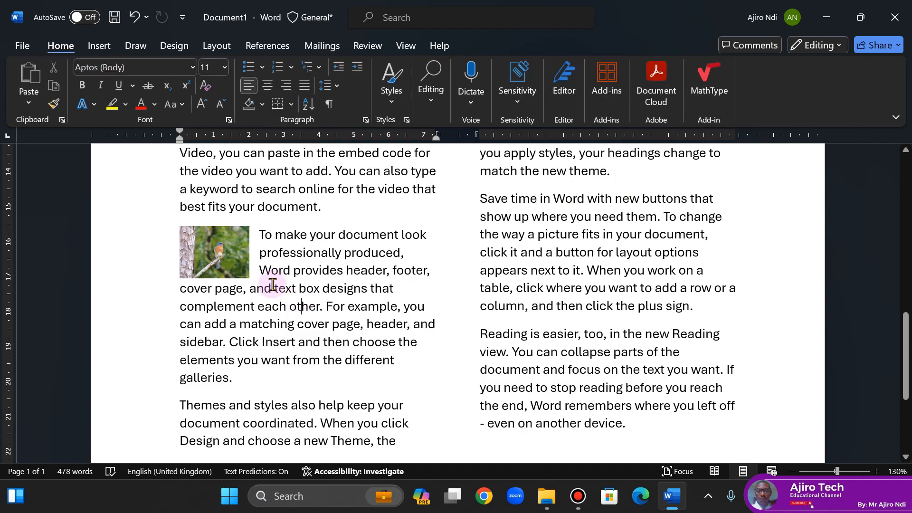
- Nudge the bird picture across the first column until it lines up with the column's right edge
{"action": "left_click", "coordinate": [230, 263]}
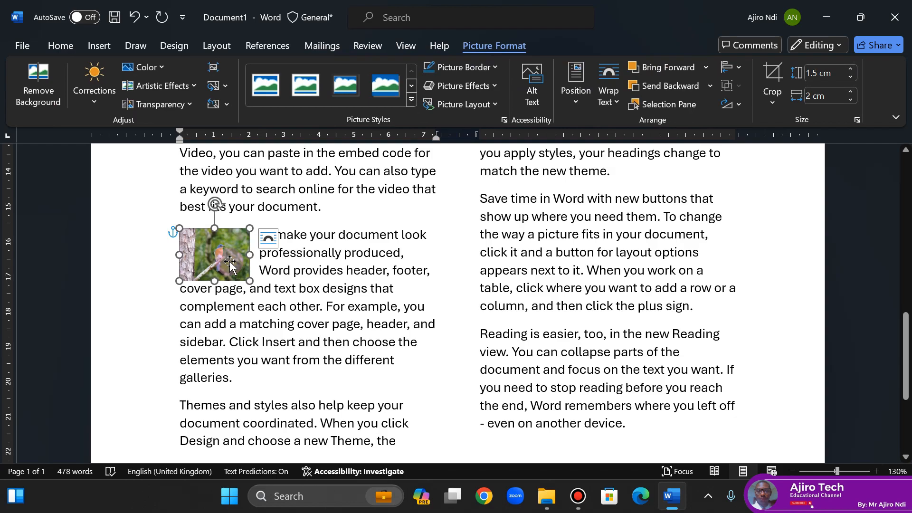
{"action": "left_click", "coordinate": [306, 238]}
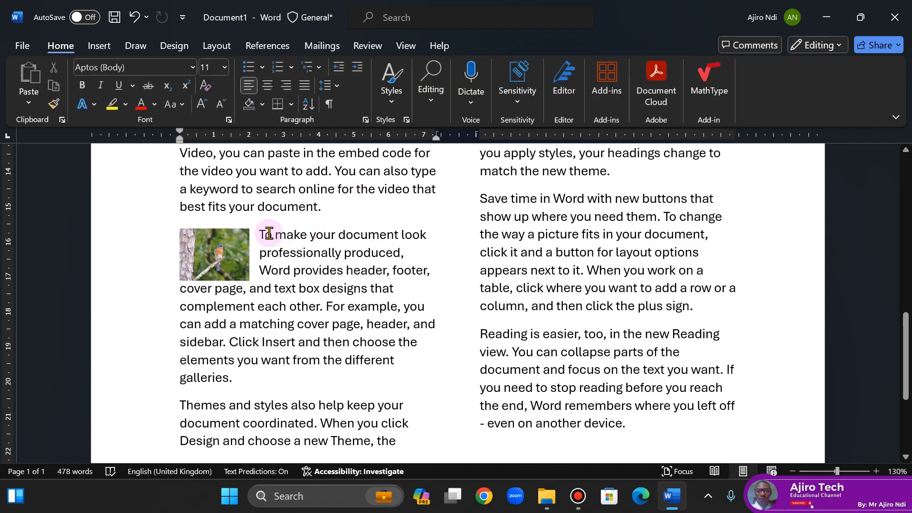
{"action": "left_click", "coordinate": [224, 251]}
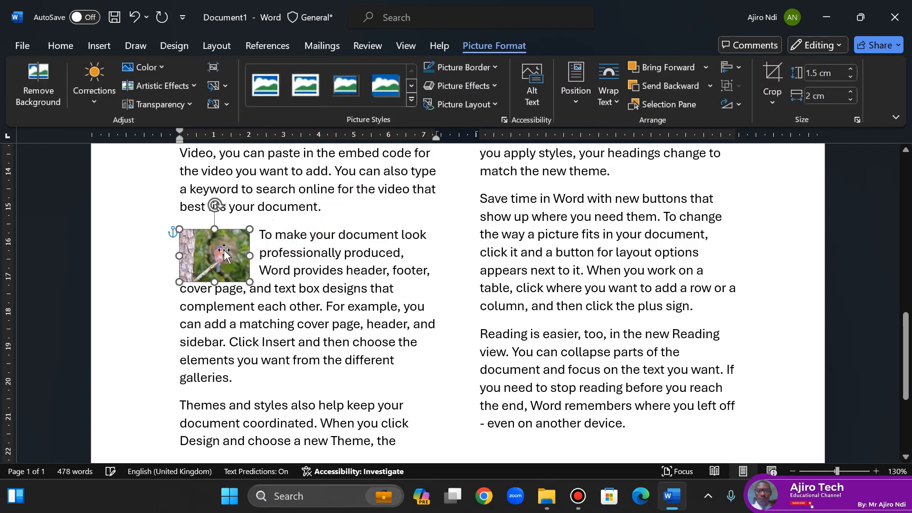
{"action": "key", "text": "Right"}
{"action": "key", "text": "Right"}
{"action": "key", "text": "Right"}
{"action": "key", "text": "Right"}
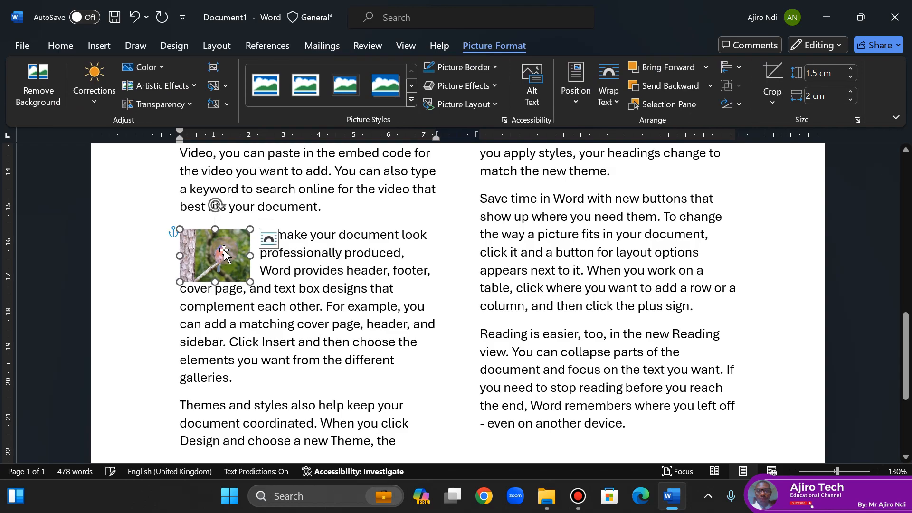
{"action": "key", "text": "Right"}
{"action": "key", "text": "Right"}
{"action": "key", "text": "Right"}
{"action": "key", "text": "Right"}
{"action": "key", "text": "Right"}
{"action": "key", "text": "Right"}
{"action": "key", "text": "Right"}
{"action": "key", "text": "Right"}
{"action": "key", "text": "Right"}
{"action": "key", "text": "Right"}
{"action": "key", "text": "Right"}
{"action": "key", "text": "Right"}
{"action": "key", "text": "Right"}
{"action": "key", "text": "Right"}
{"action": "key", "text": "Right"}
{"action": "key", "text": "Right"}
{"action": "key", "text": "Right"}
{"action": "key", "text": "Right"}
{"action": "key", "text": "Right"}
{"action": "key", "text": "Right"}
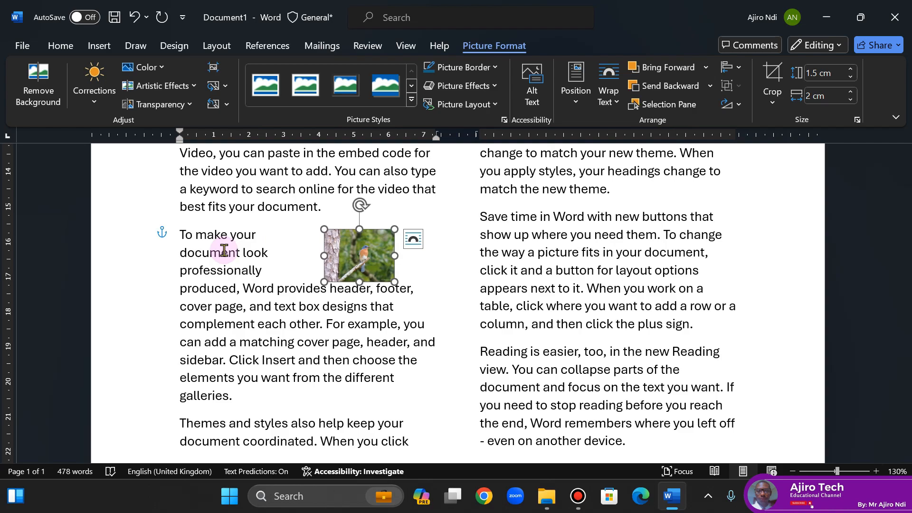
{"action": "key", "text": "Right"}
{"action": "key", "text": "Right"}
{"action": "key", "text": "Right"}
{"action": "key", "text": "Right"}
{"action": "key", "text": "Right"}
{"action": "key", "text": "Right"}
{"action": "key", "text": "Right"}
{"action": "key", "text": "Right"}
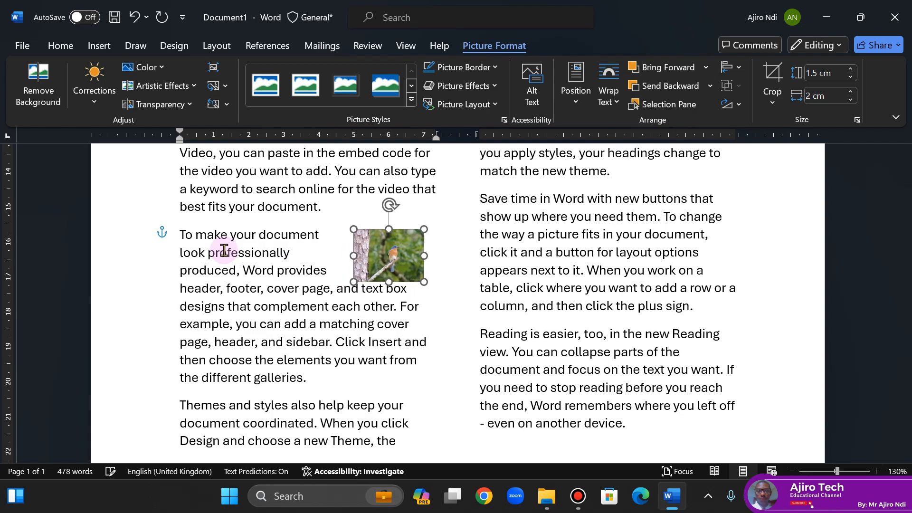
{"action": "key", "text": "Right"}
{"action": "key", "text": "Right"}
{"action": "key", "text": "Right"}
{"action": "key", "text": "Right"}
{"action": "key", "text": "Right"}
{"action": "key", "text": "Right"}
{"action": "key", "text": "Right"}
{"action": "key", "text": "Left"}
{"action": "key", "text": "Left"}
{"action": "key", "text": "Left"}
{"action": "key", "text": "Left"}
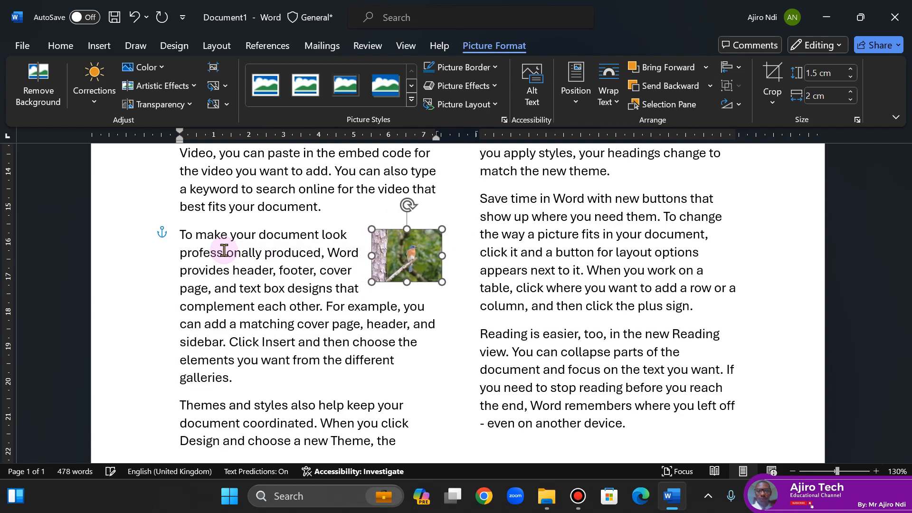
{"action": "key", "text": "Left"}
{"action": "key", "text": "Left"}
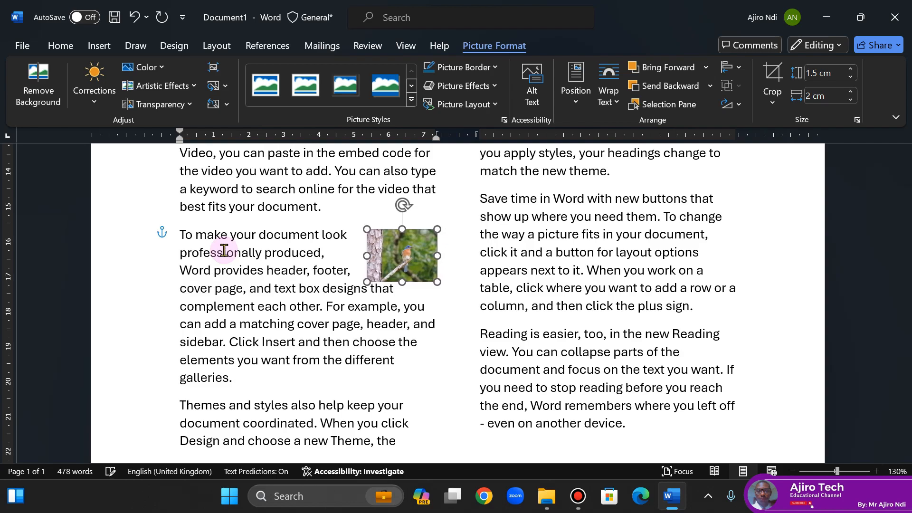
{"action": "key", "text": "Left"}
{"action": "key", "text": "Left"}
{"action": "key", "text": "Left"}
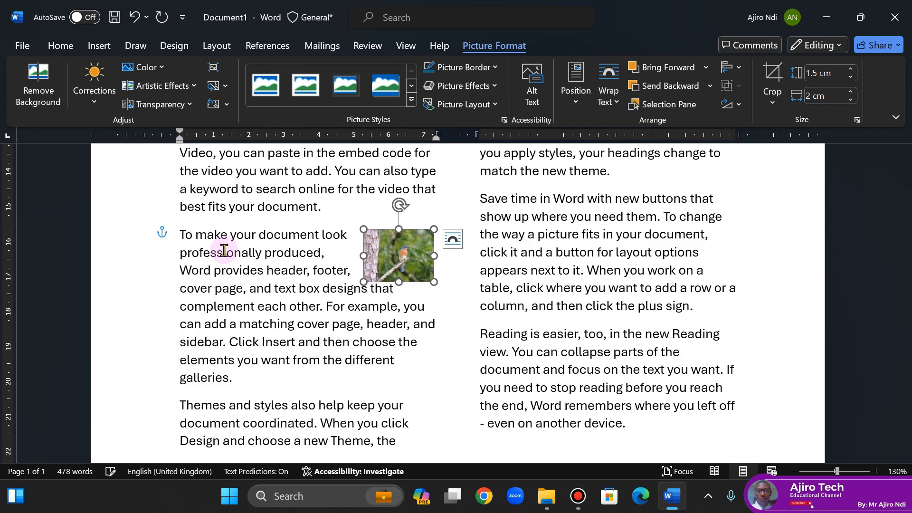
- Show the page gridlines to check the bird picture's alignment with the column, and hide them again
{"action": "left_click", "coordinate": [406, 45]}
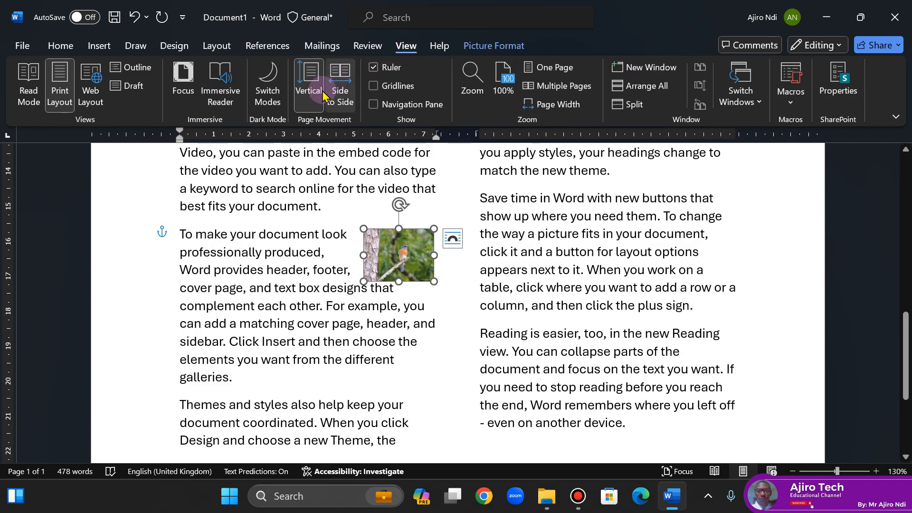
{"action": "left_click", "coordinate": [389, 86]}
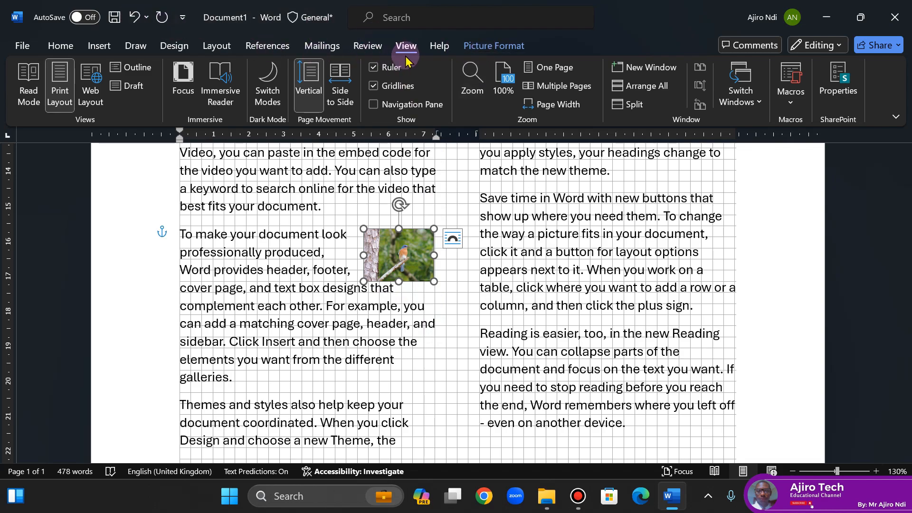
{"action": "left_click", "coordinate": [388, 85]}
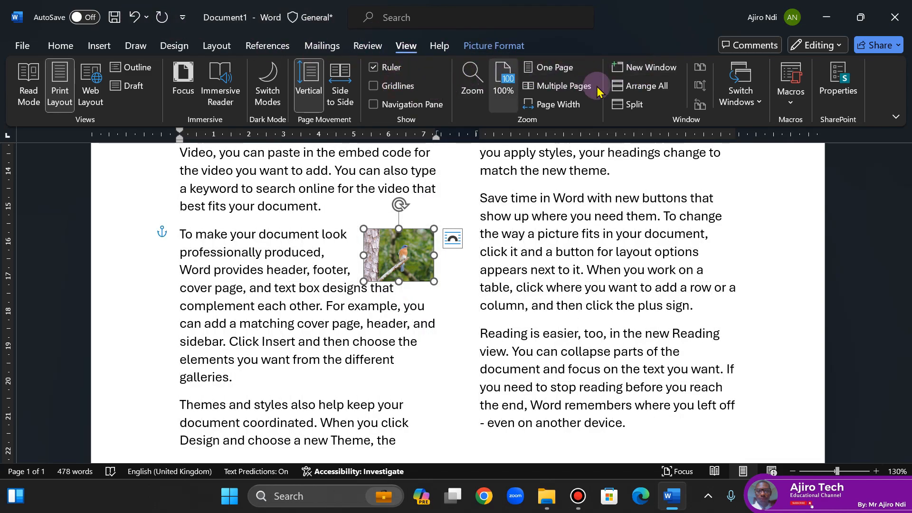
- Preview Square text wrapping on the bird picture from its wrapping options
{"action": "left_click", "coordinate": [494, 45]}
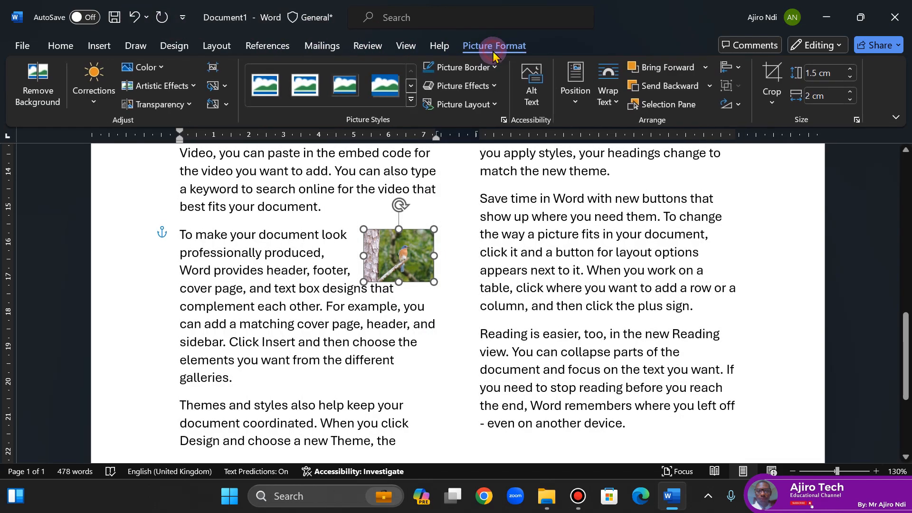
{"action": "left_click", "coordinate": [606, 113]}
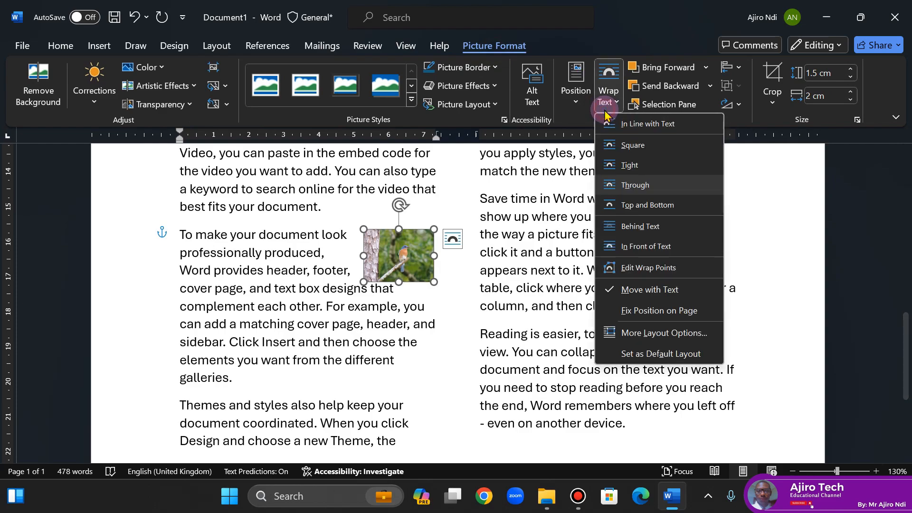
{"action": "left_click", "coordinate": [630, 152]}
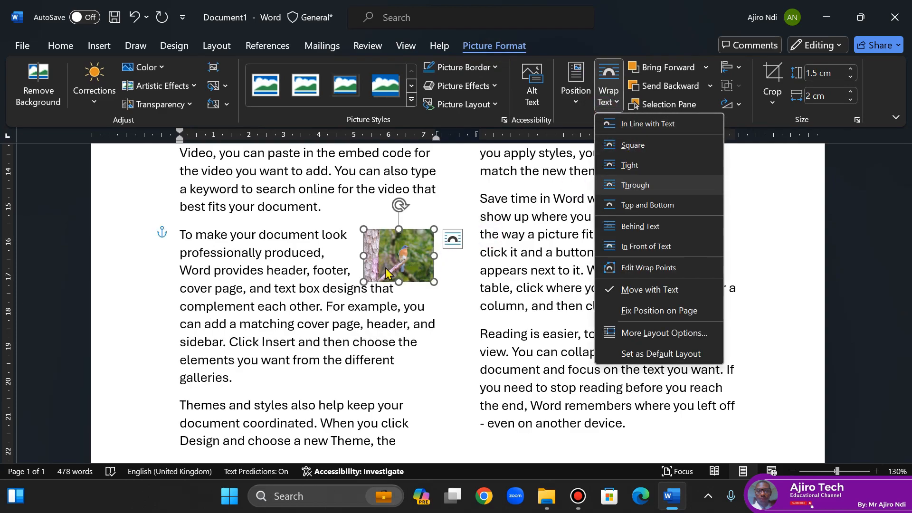